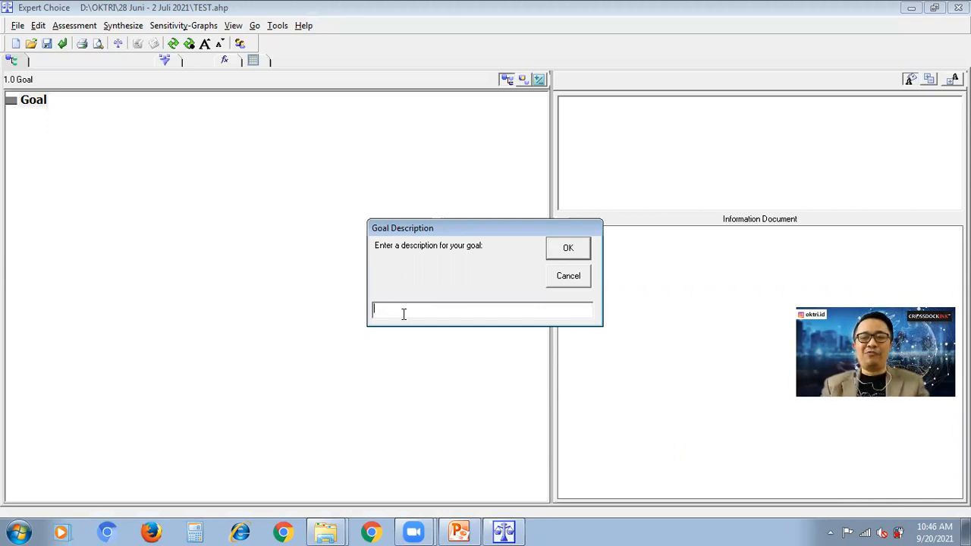
Step: Set the goal description to "MEMILIH DESTINASI WISATA PASCA PANDEMI"
text(M)
key(BackSpace)
text(MEMILIH D)
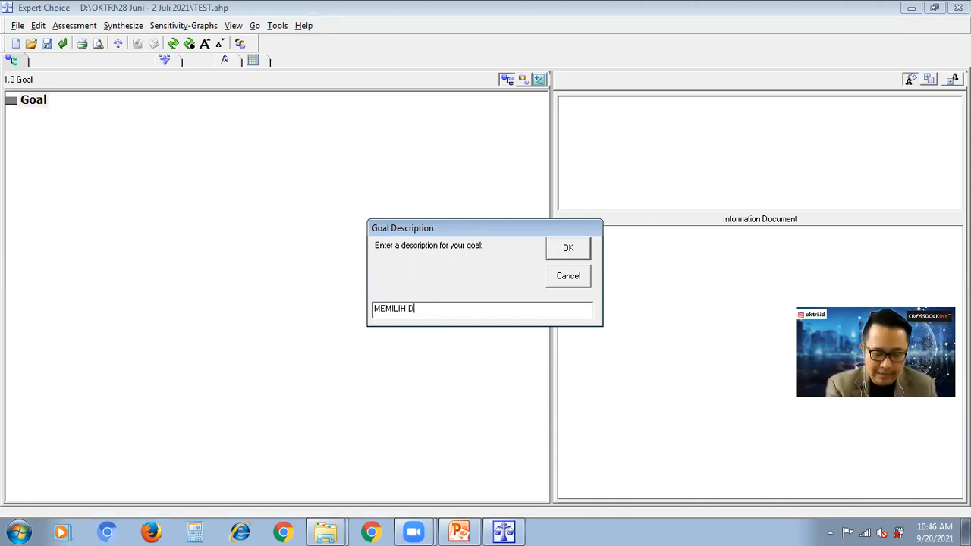
text(ESTINASI WISA)
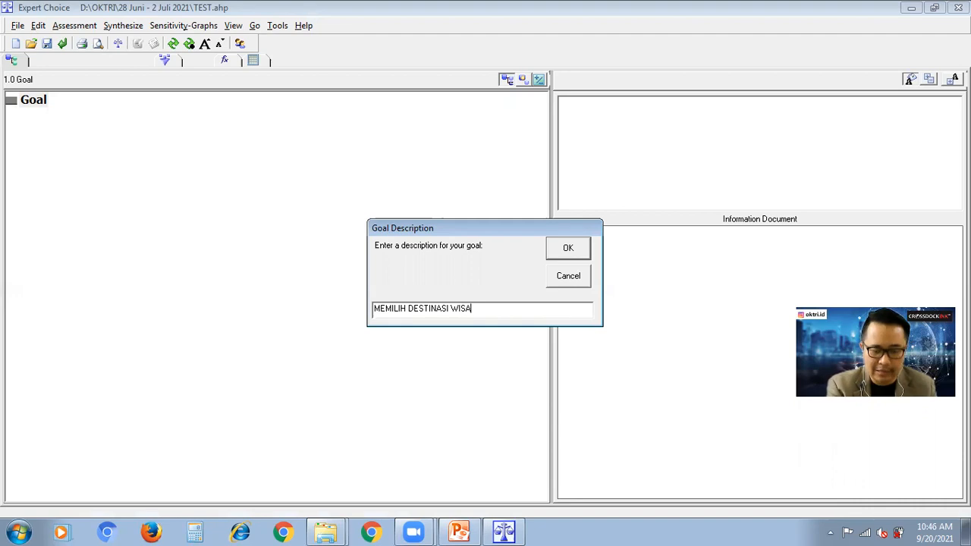
text(TA PASCA PANDEMI)
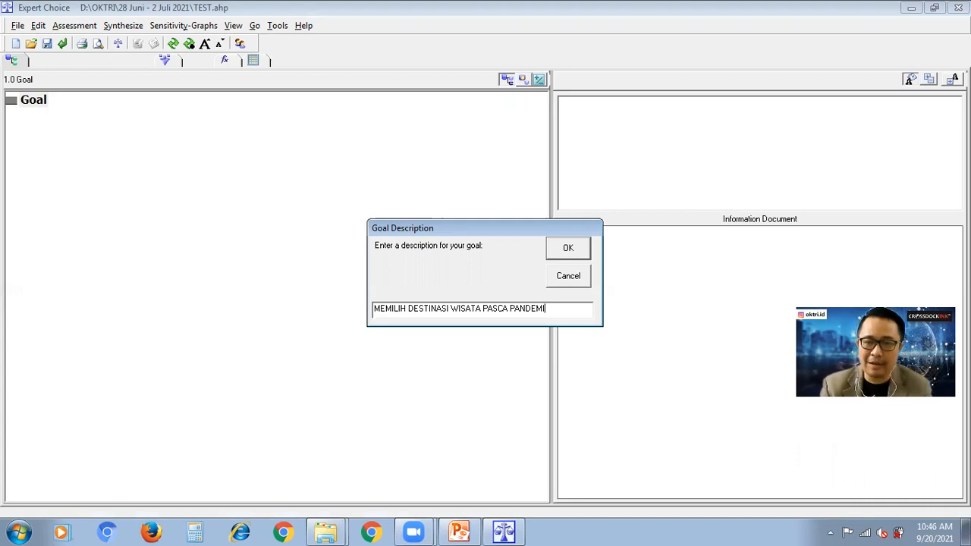
click(567, 251)
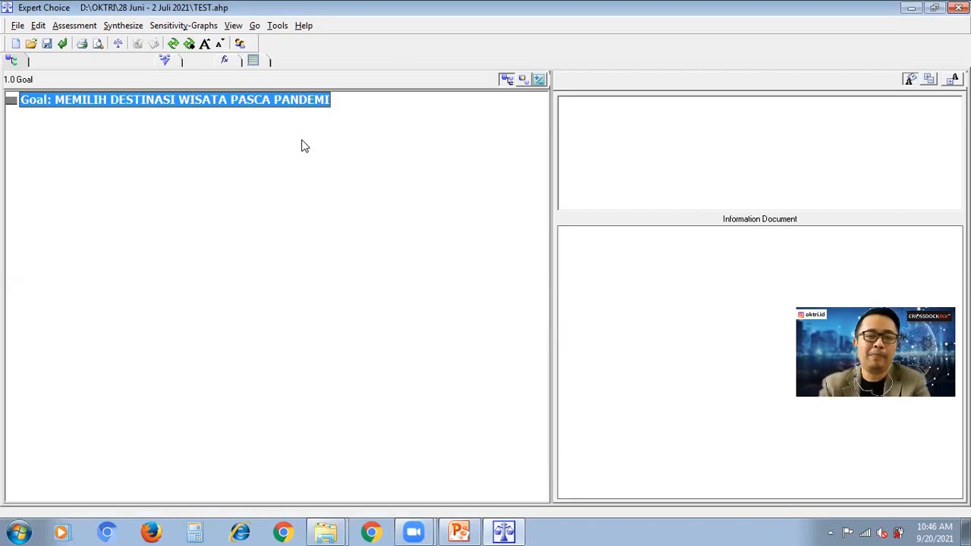
Step: Add the criteria JARAK TEMPUH and JUMLAH DESTINASI WISATA as child nodes of the goal
right_click(202, 106)
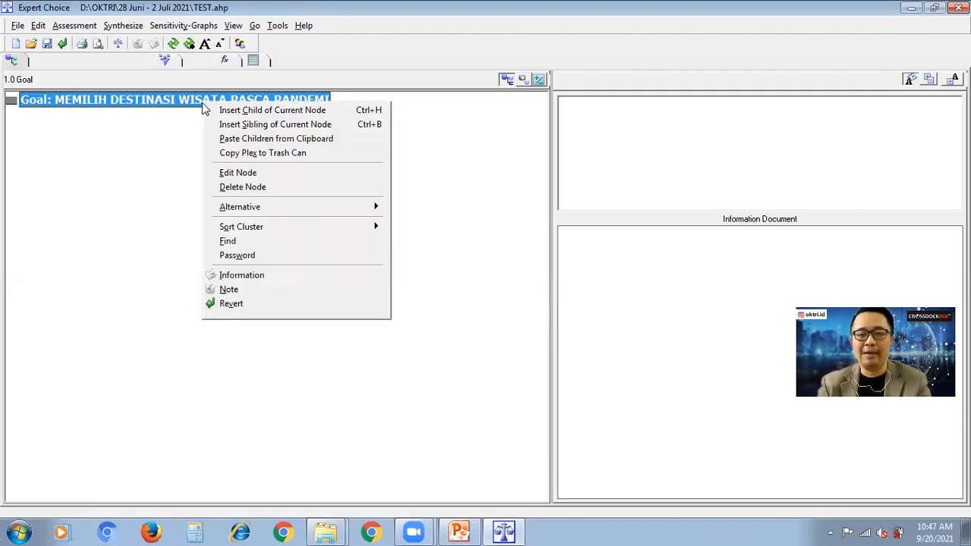
click(249, 112)
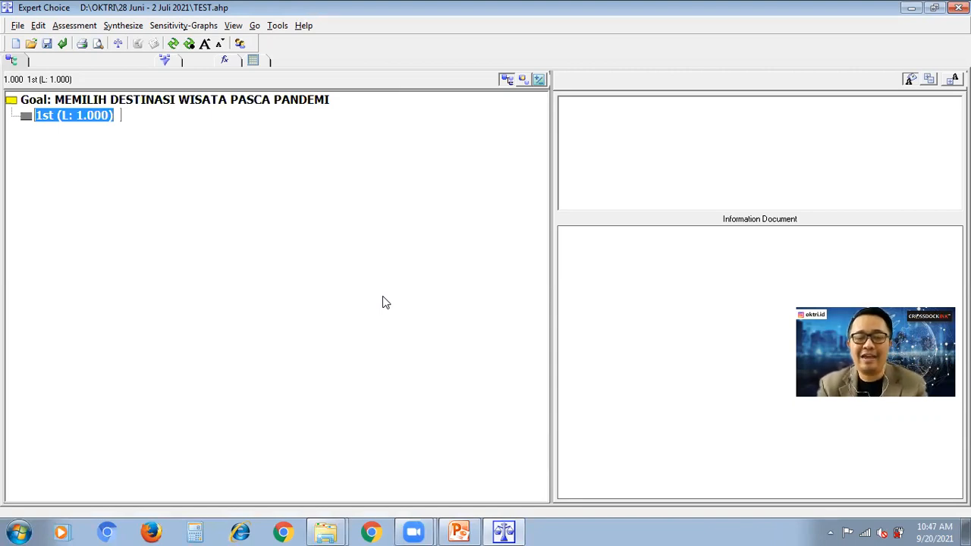
text(J)
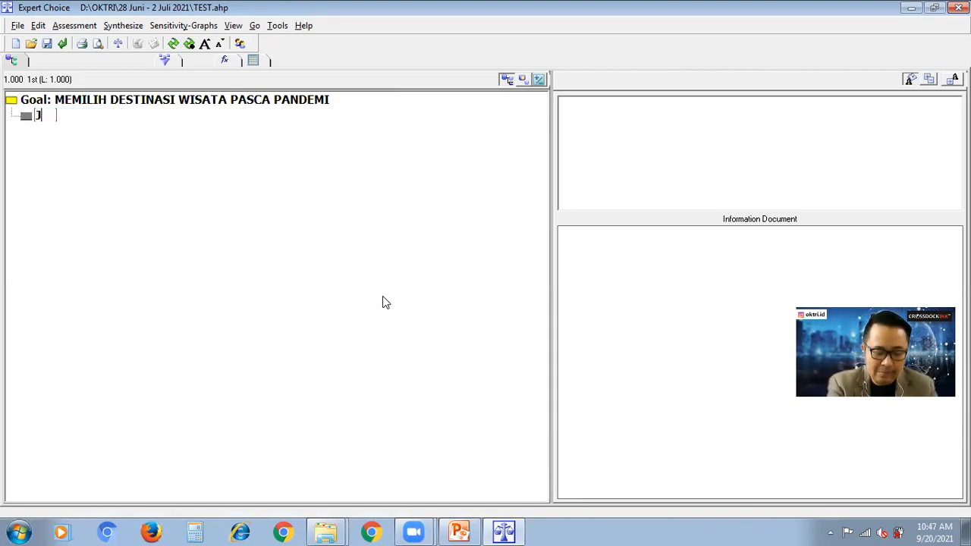
text(ARAK TEMPUH)
key(Return)
text(JUMLAH DES)
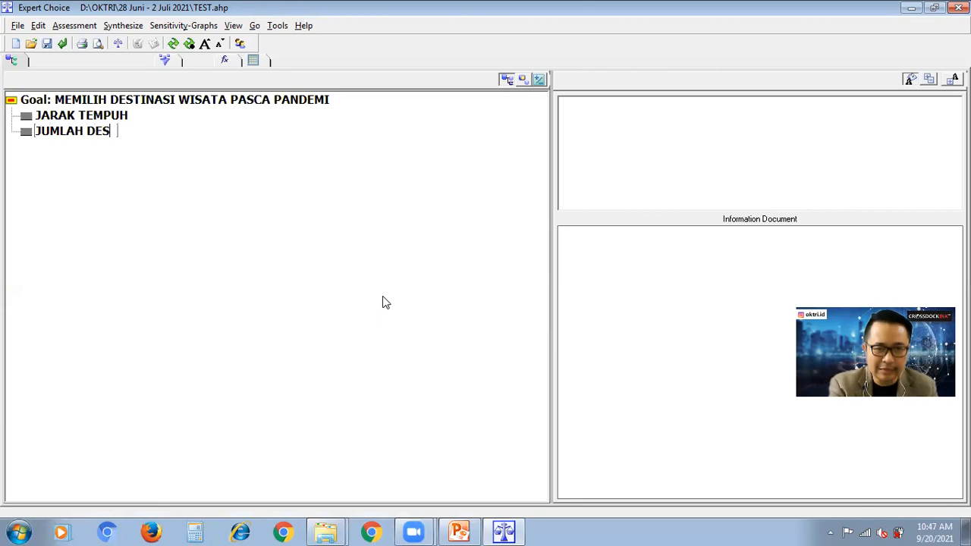
text(TINASI WISATA)
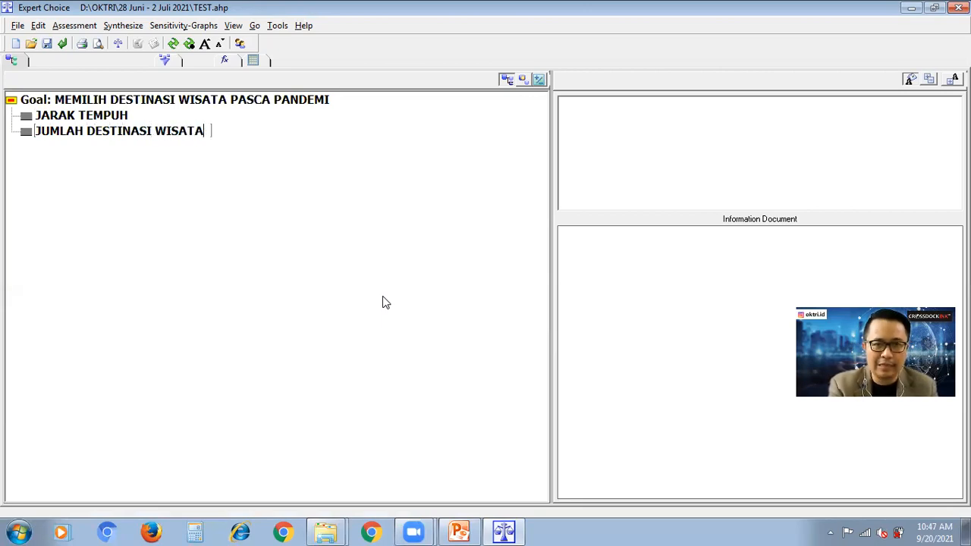
key(Return)
Step: Add the criteria JUMLAH HOTEL and BIAYA YANG DIBUTUHKAN under the goal and end the node entry
text(JUML)
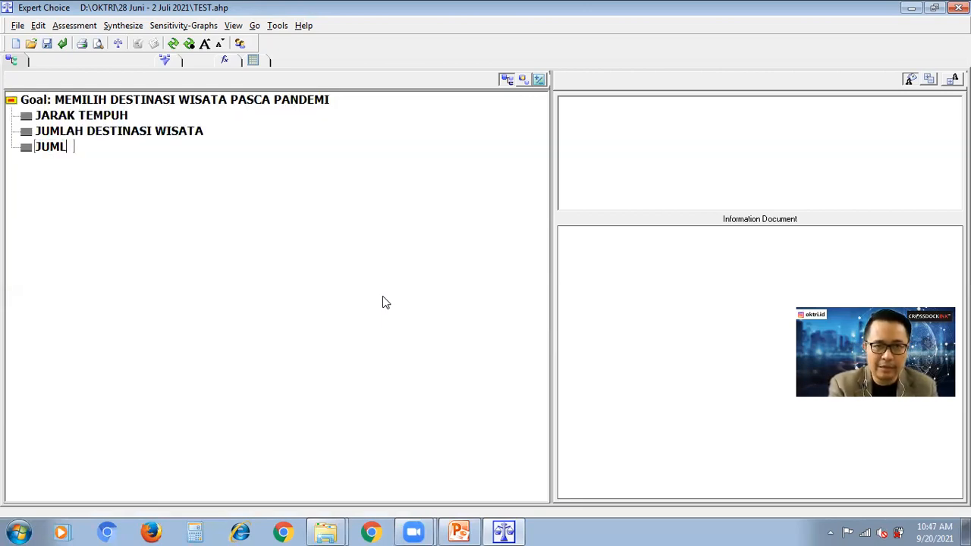
text(AH HOTE)
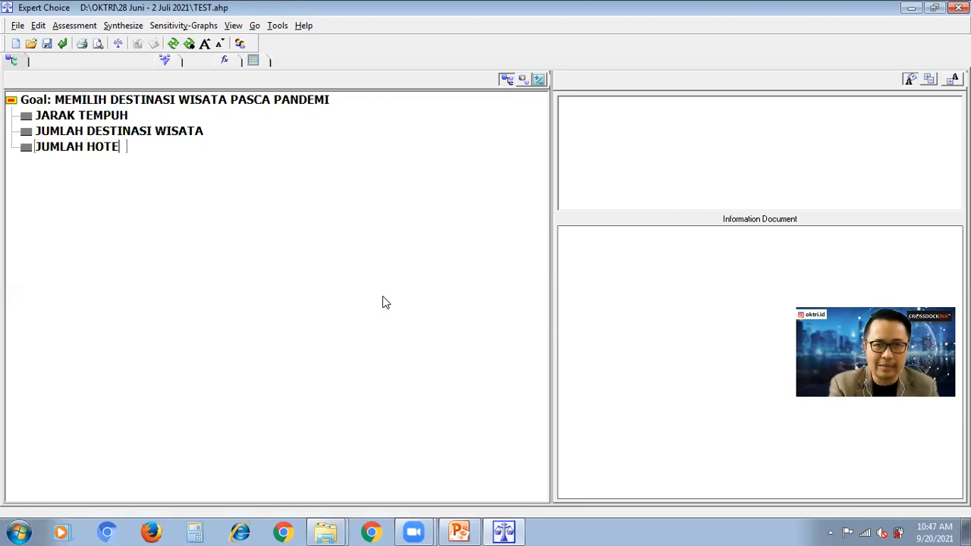
text(L)
key(Return)
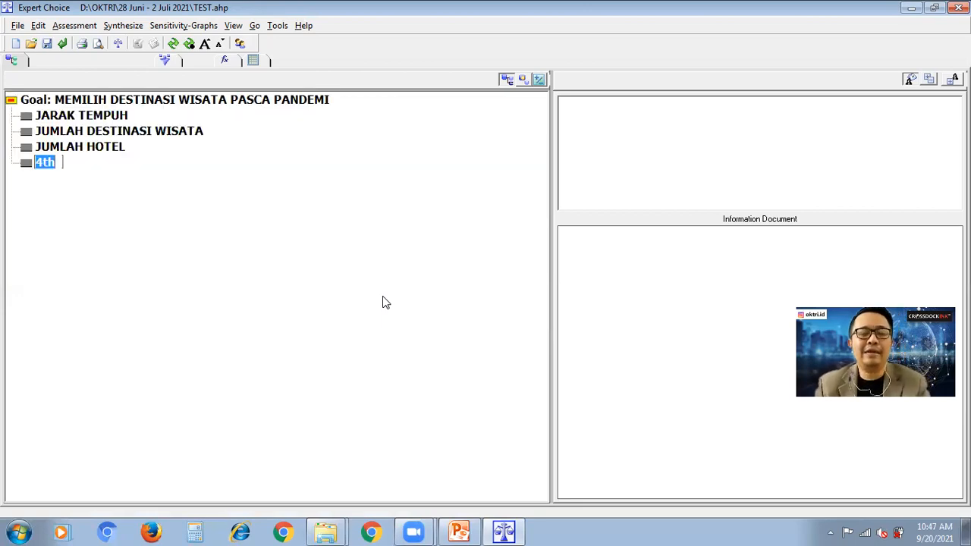
text(BIAY)
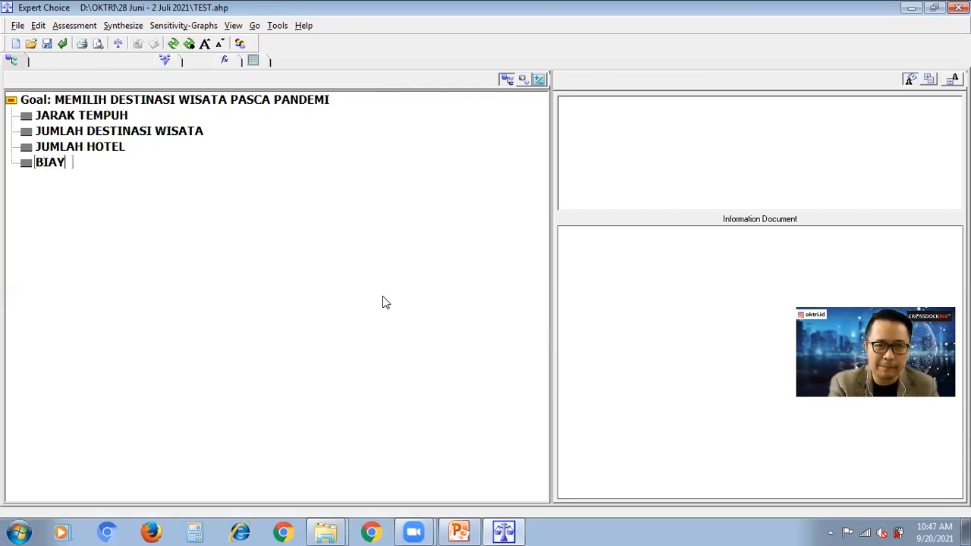
text(A YANG DIBUTUHKAN)
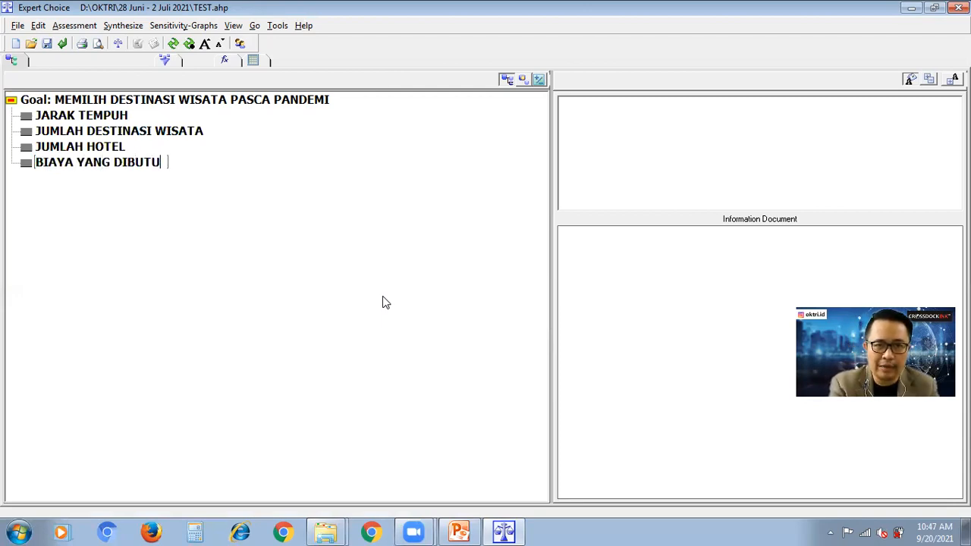
key(Return)
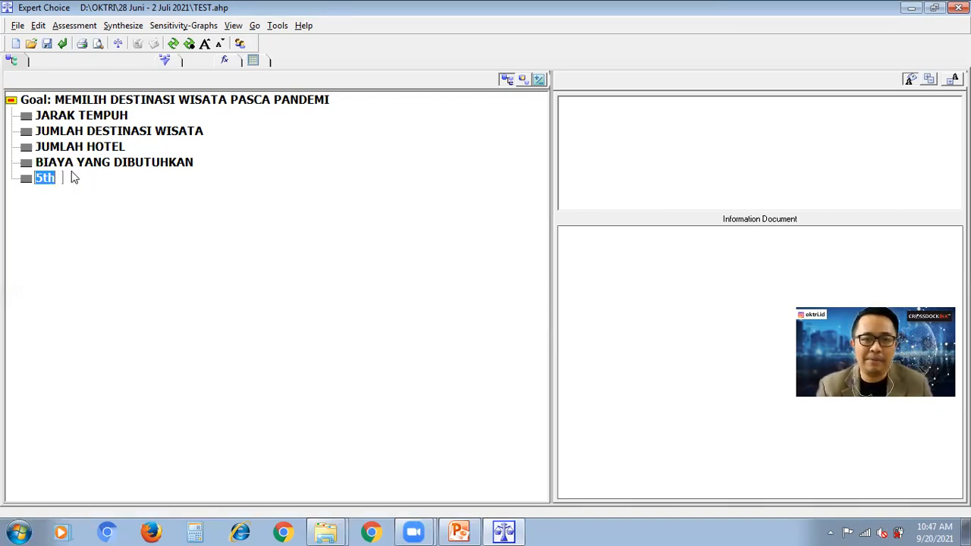
key(Escape)
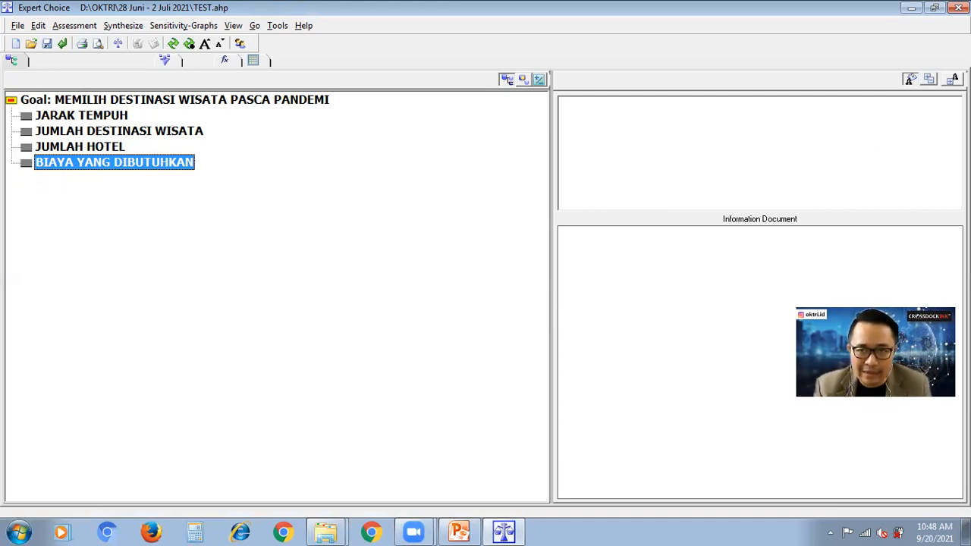
Step: Add PANGANDARAN and ANYER as the first two alternatives
click(953, 79)
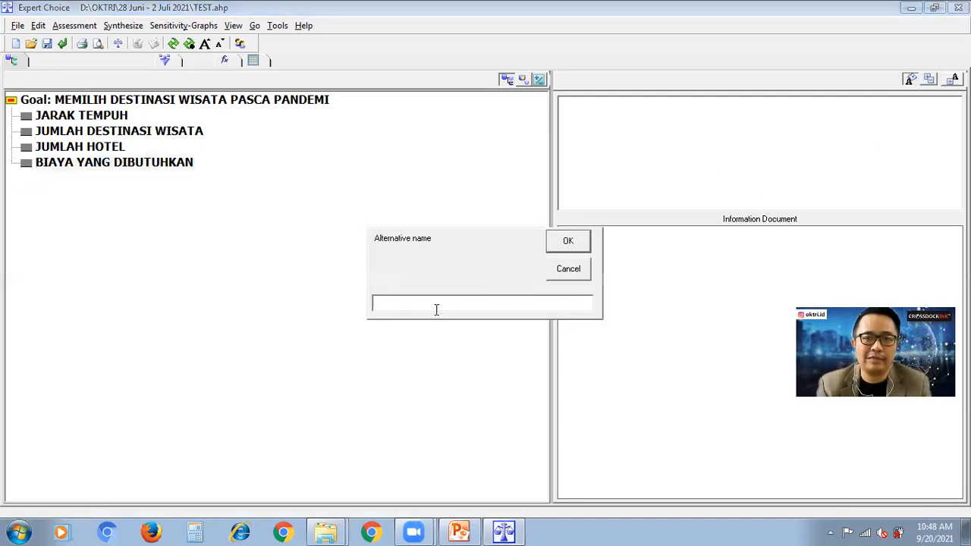
text(PANGANDARAN)
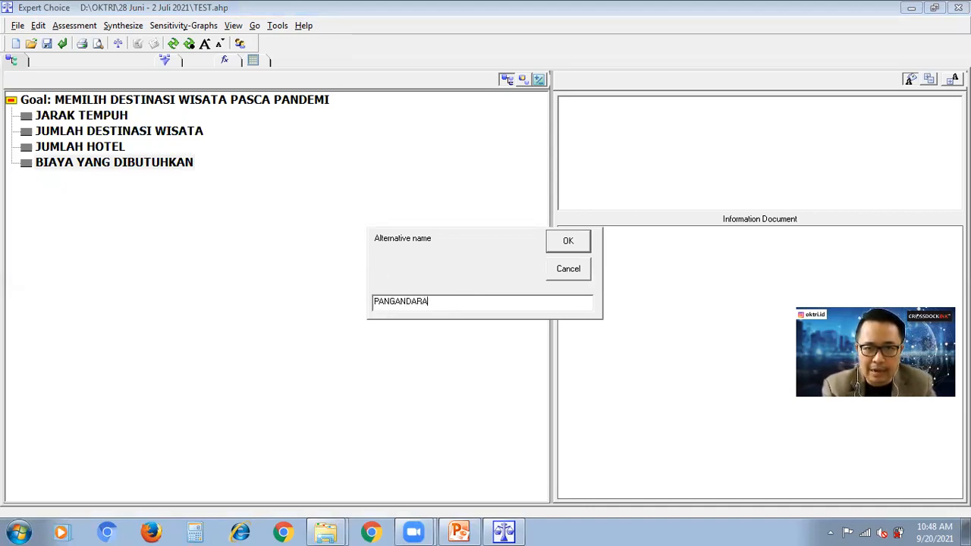
key(Return)
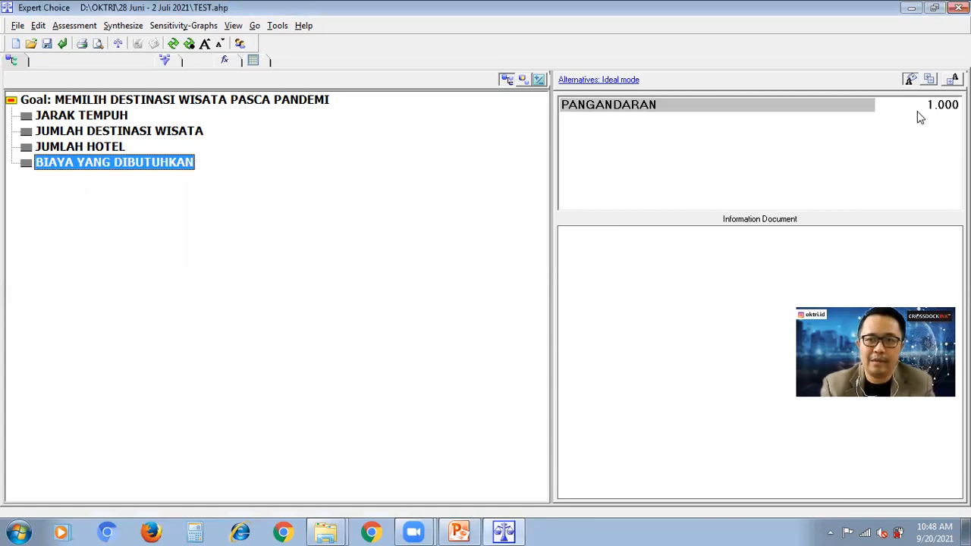
click(953, 79)
text(ANYER)
key(Return)
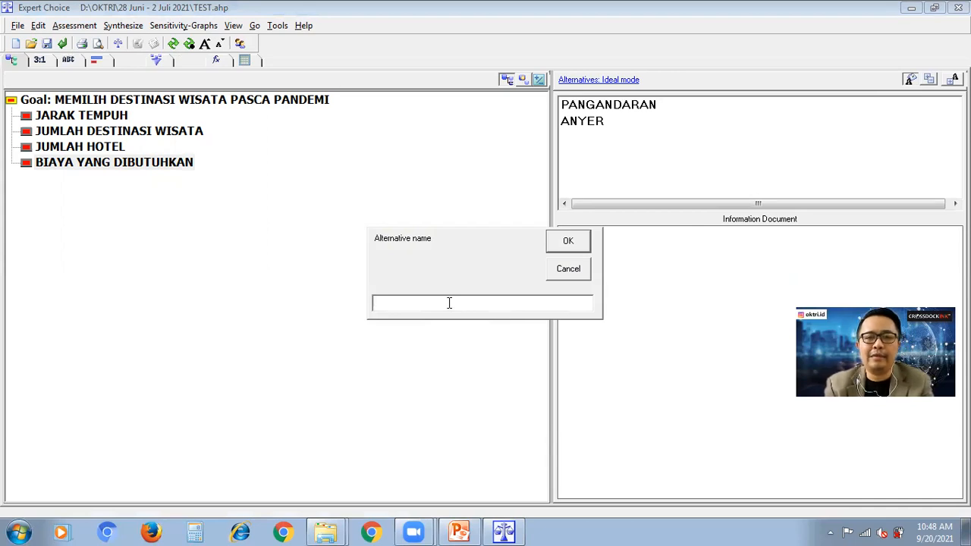
Step: Add PELABUHAN RATU and SANTOLO as further alternatives
text(PELAB)
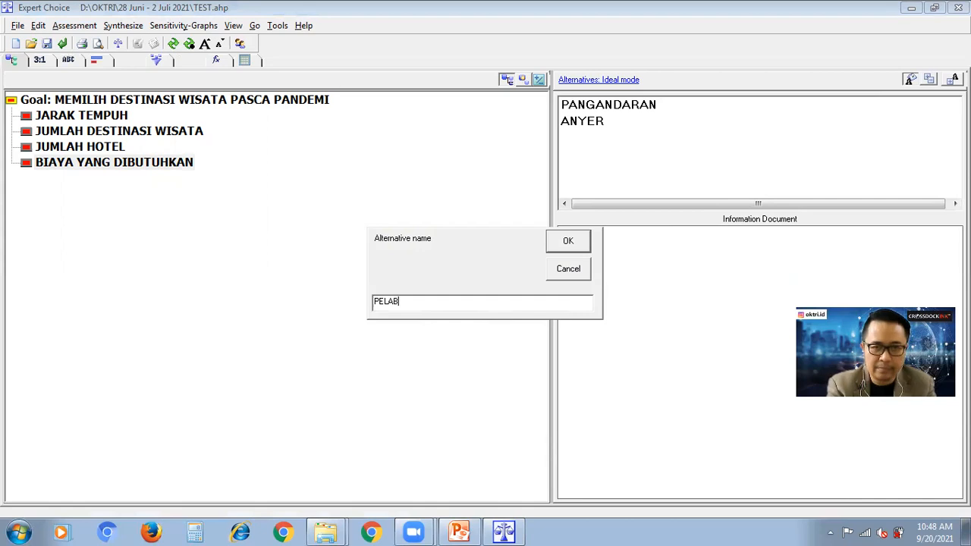
text(UHAN RATU)
key(Return)
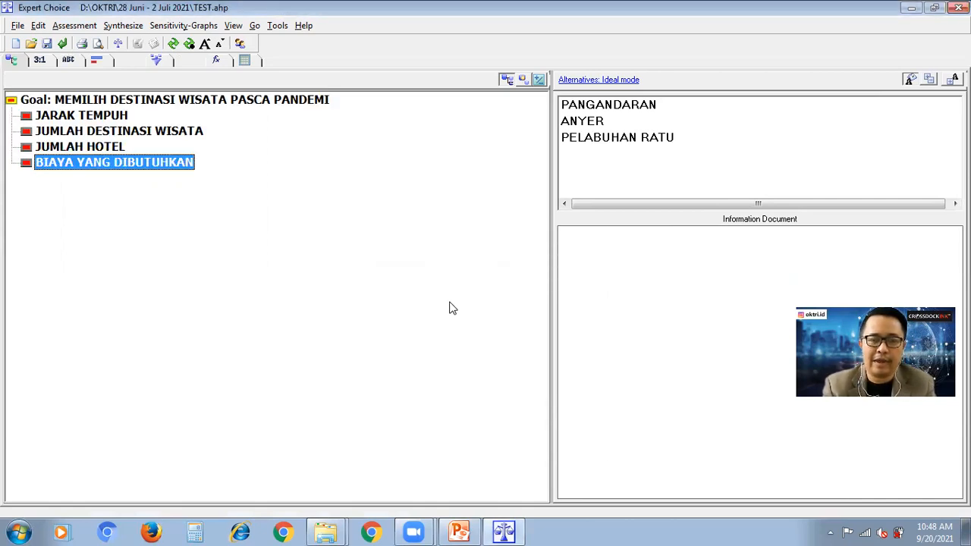
click(950, 84)
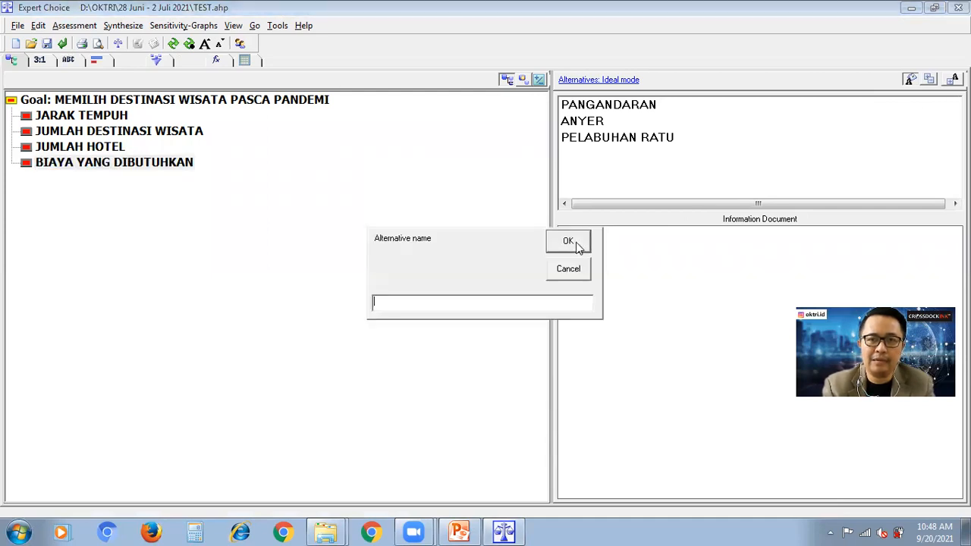
text(SANTOLO)
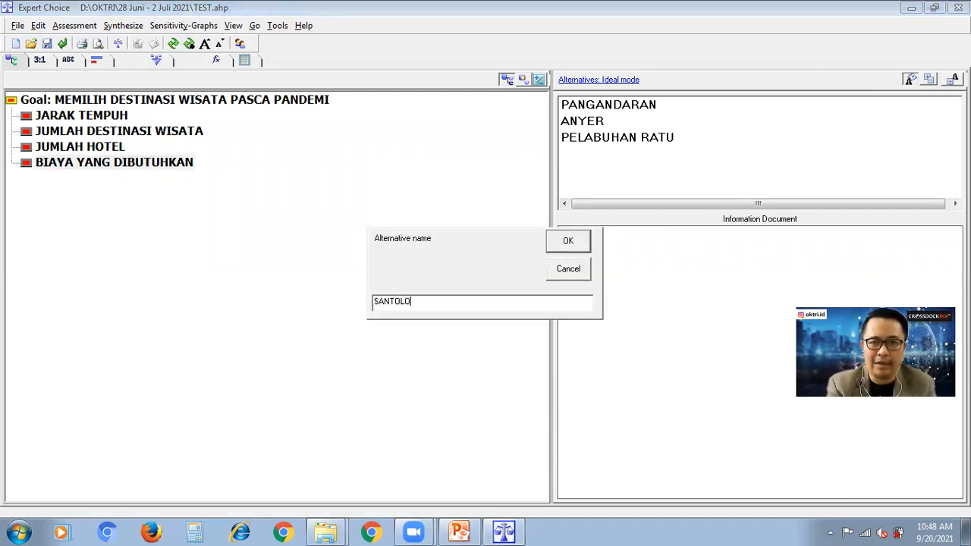
key(Return)
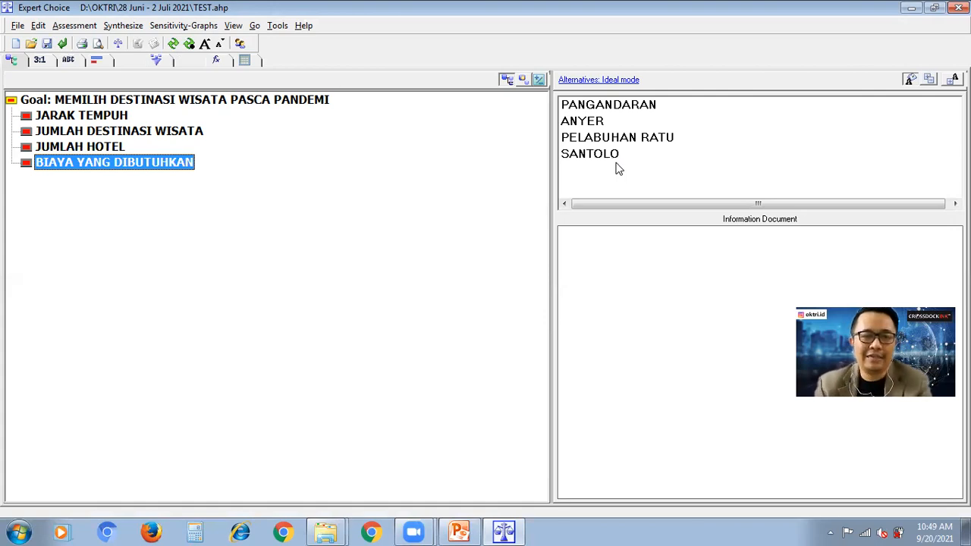
Step: Open the pairwise numerical comparisons of the criteria with respect to the goal and narrow the criterion name column
click(202, 101)
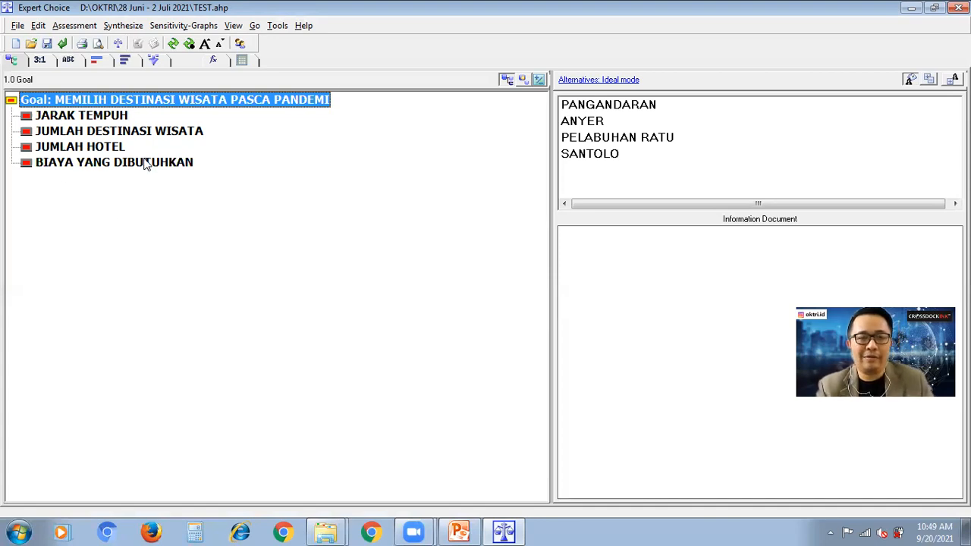
click(42, 64)
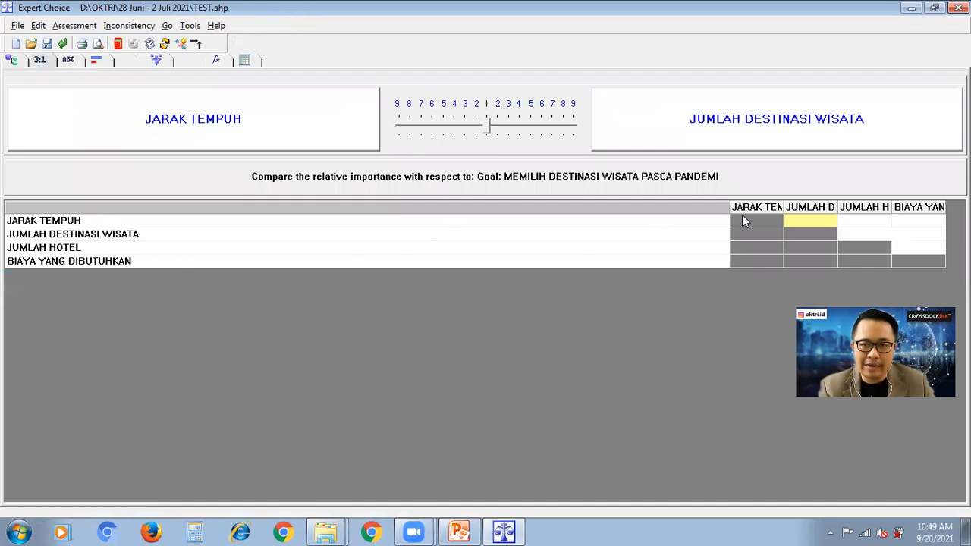
drag(726, 207, 414, 228)
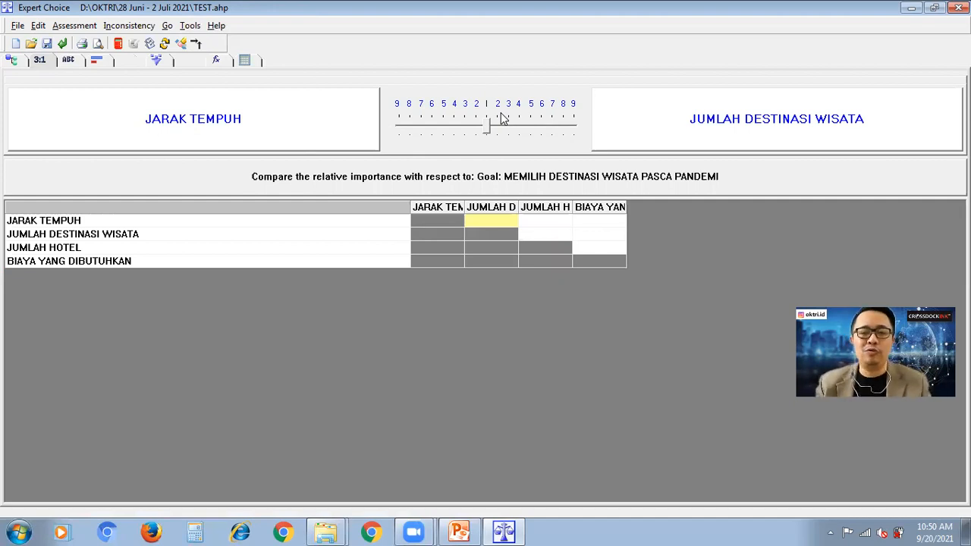
Step: View the pairwise verbal comparisons, return to the numerical comparisons and narrow the criterion name column again
click(68, 66)
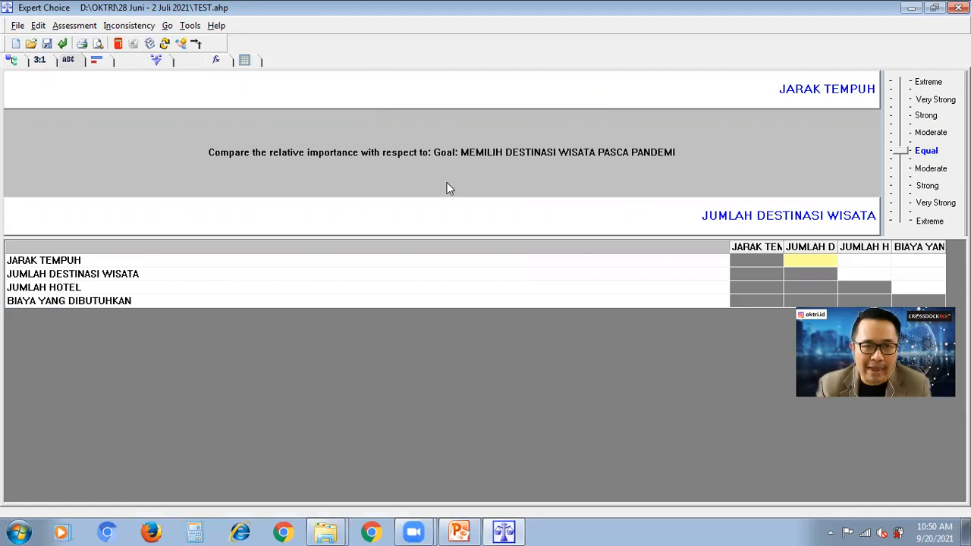
click(42, 61)
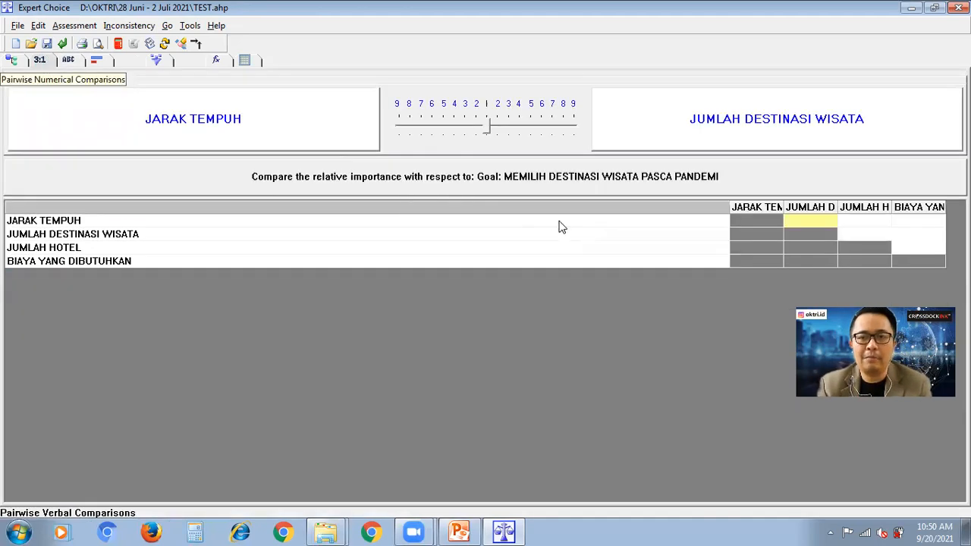
drag(726, 209, 431, 221)
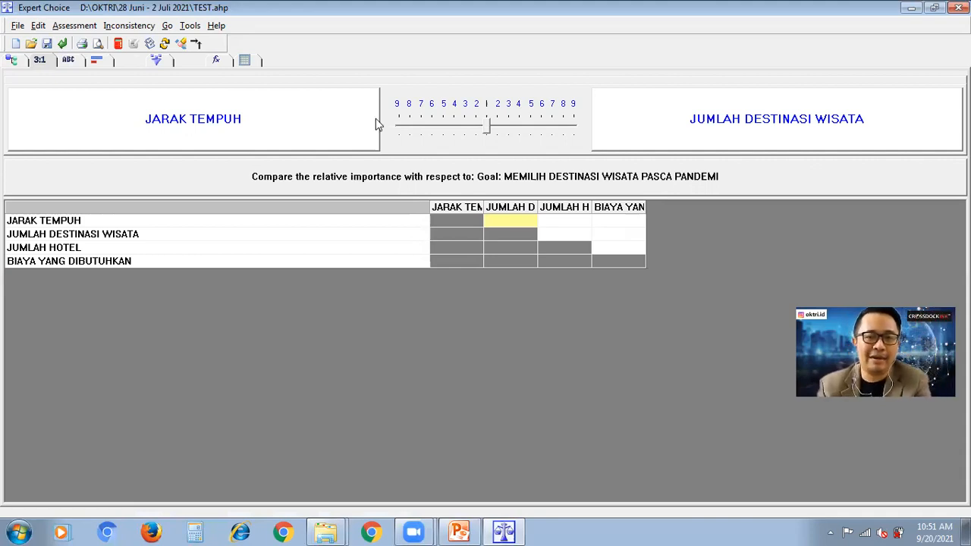
Step: Rate JUMLAH DESTINASI WISATA 3 times as important as JARAK TEMPUH, and JARAK TEMPUH equal (1) to JUMLAH HOTEL
click(509, 127)
click(509, 127)
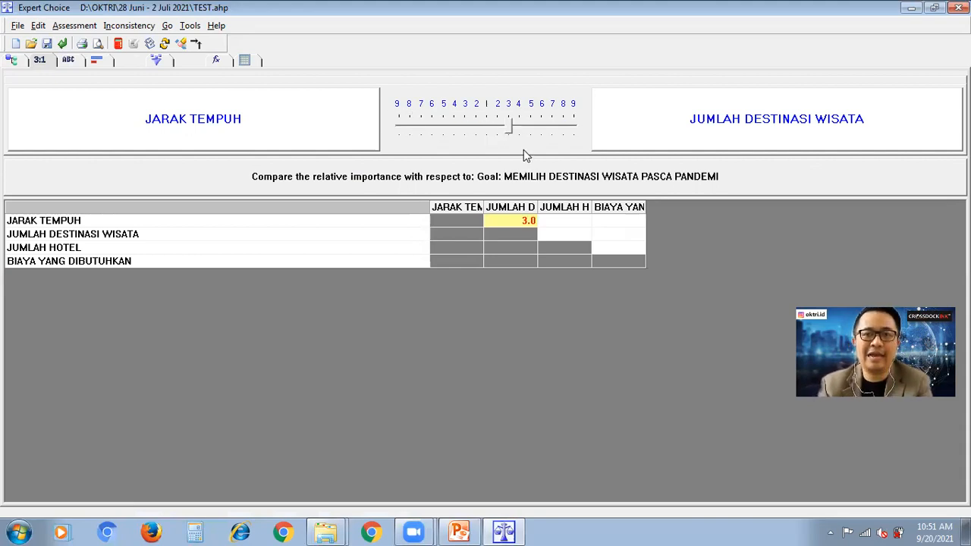
click(567, 226)
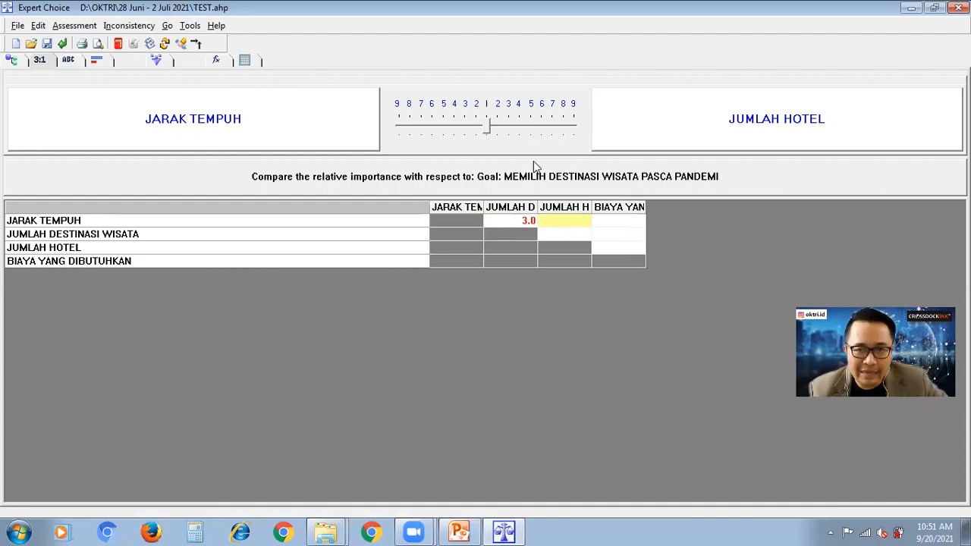
click(488, 130)
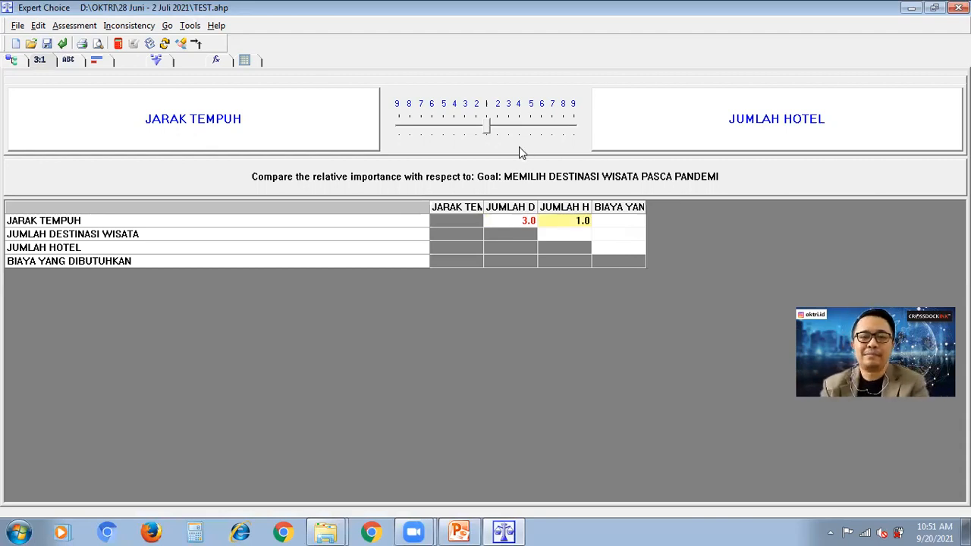
Step: Rate BIAYA YANG DIBUTUHKAN 2 times as important as JARAK TEMPUH, and JUMLAH DESTINASI WISATA 3 times as important as JUMLAH HOTEL
click(631, 223)
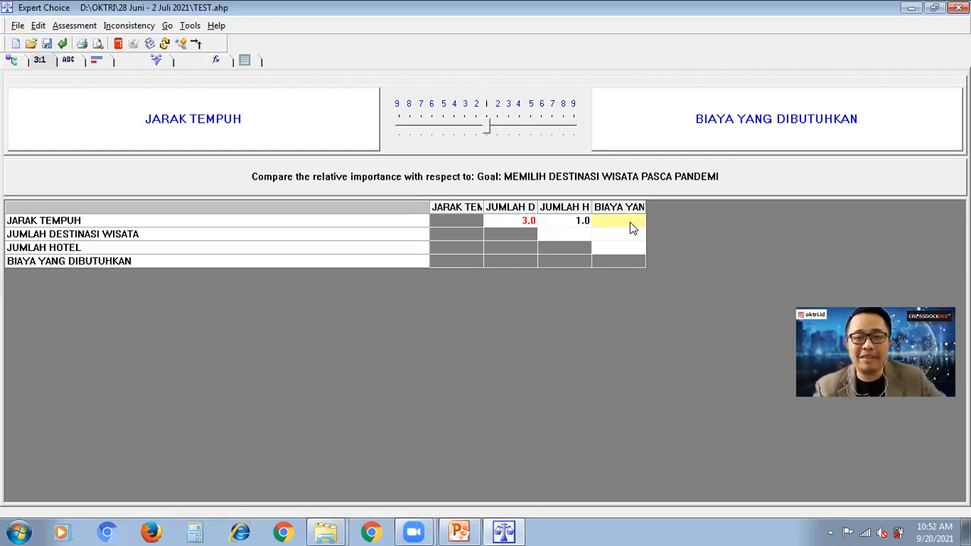
click(499, 131)
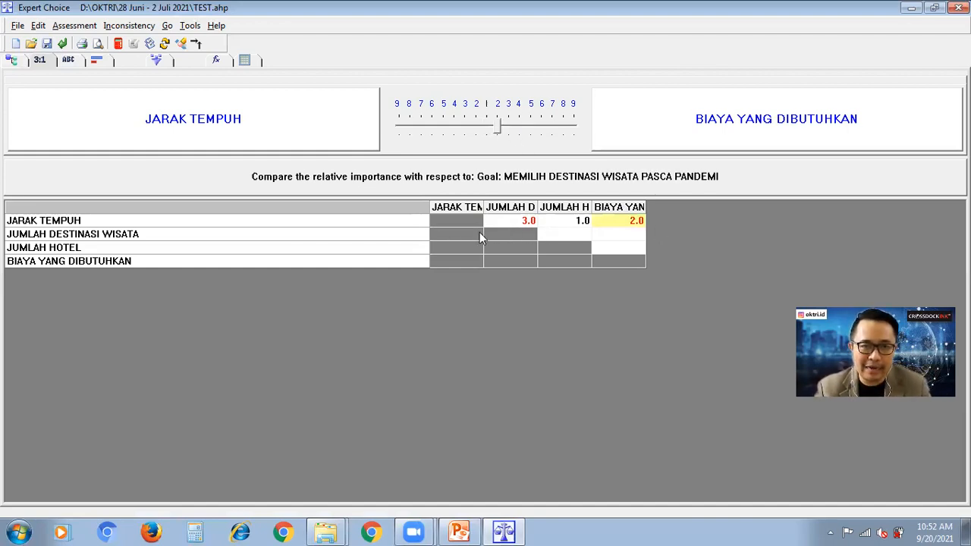
click(574, 239)
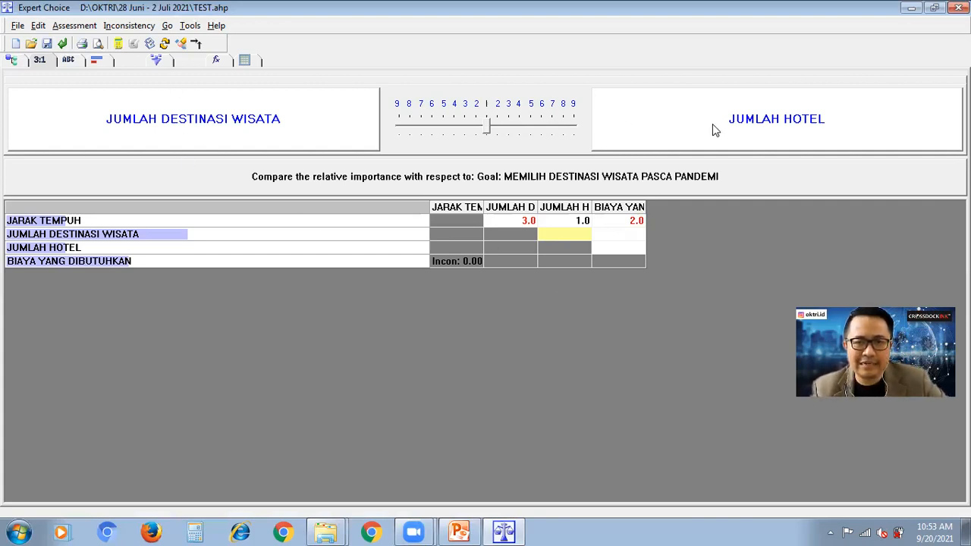
click(467, 128)
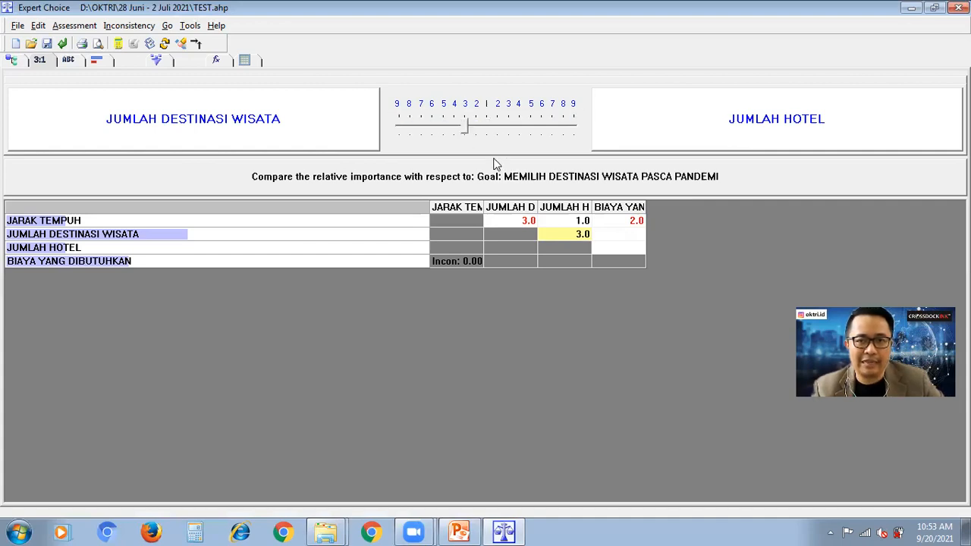
Step: Rate JUMLAH DESTINASI WISATA 2 times as important as BIAYA YANG DIBUTUHKAN, and BIAYA YANG DIBUTUHKAN 3 times as important as JUMLAH HOTEL
click(634, 236)
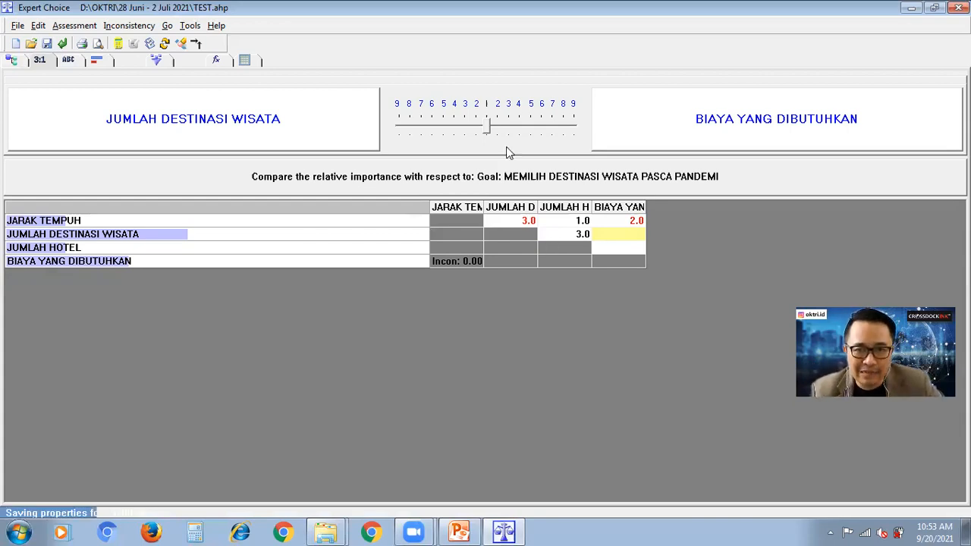
click(479, 129)
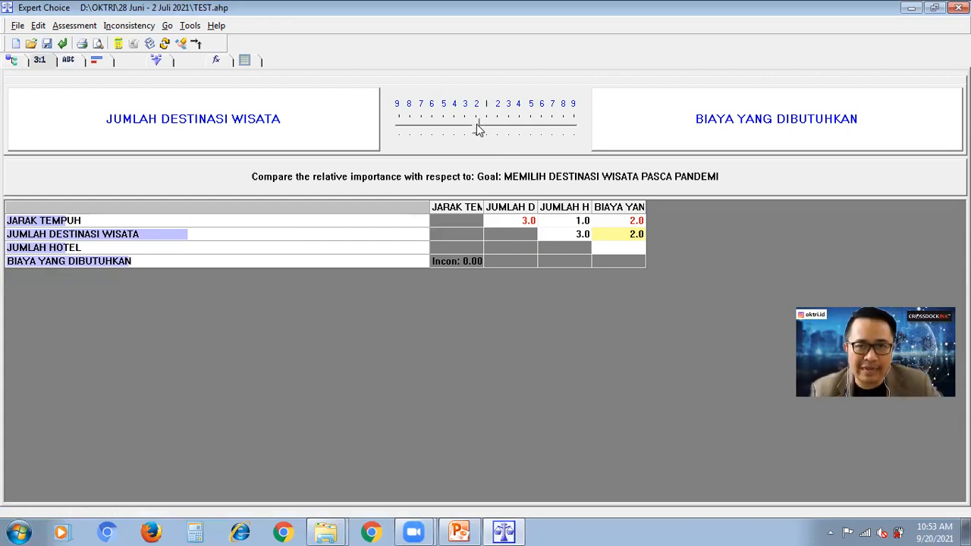
click(618, 249)
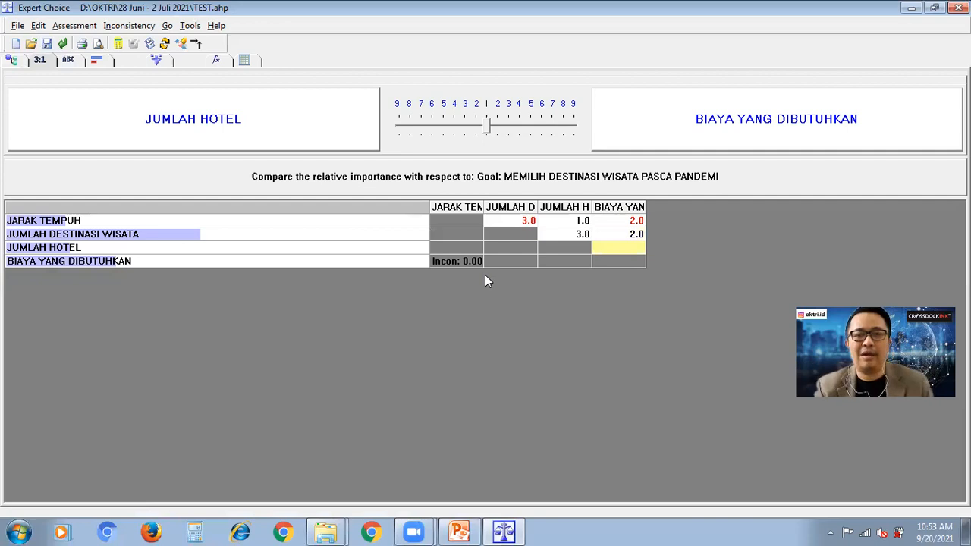
click(515, 131)
click(516, 130)
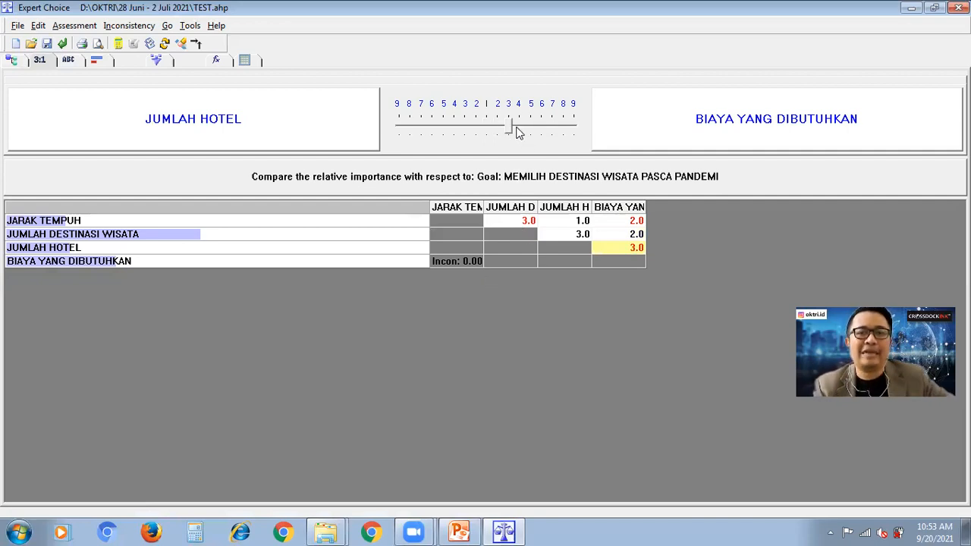
Step: Decline the immediate calculation, return to the model view and record the criteria judgments
click(622, 224)
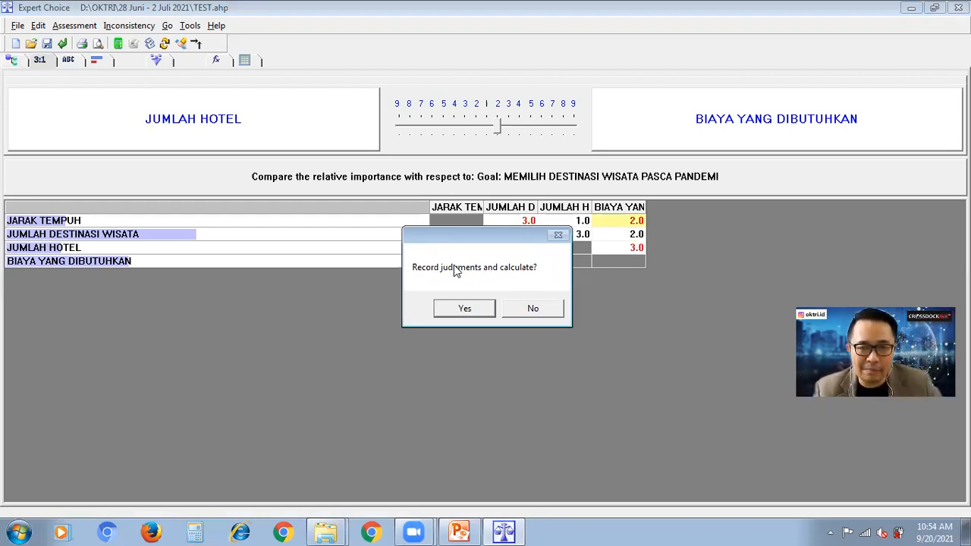
click(536, 307)
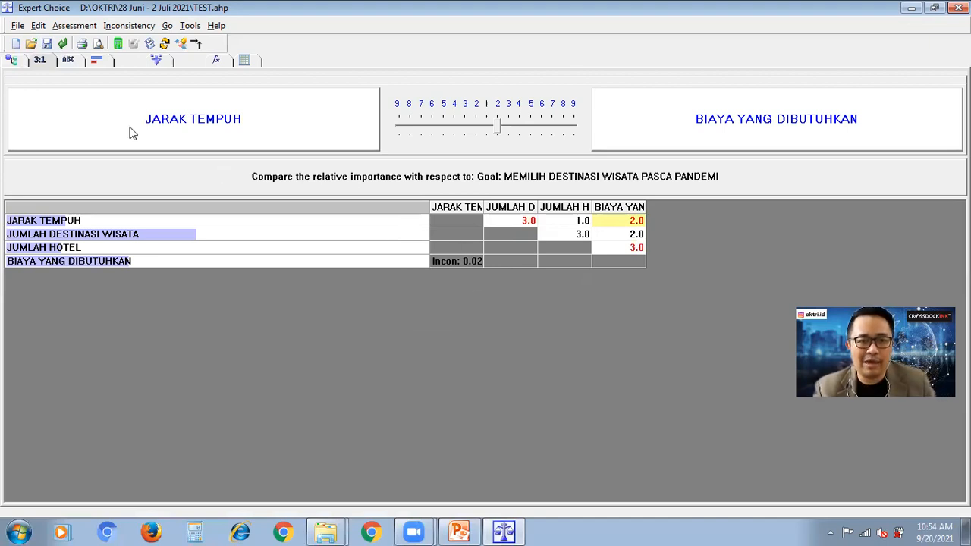
click(12, 67)
click(464, 309)
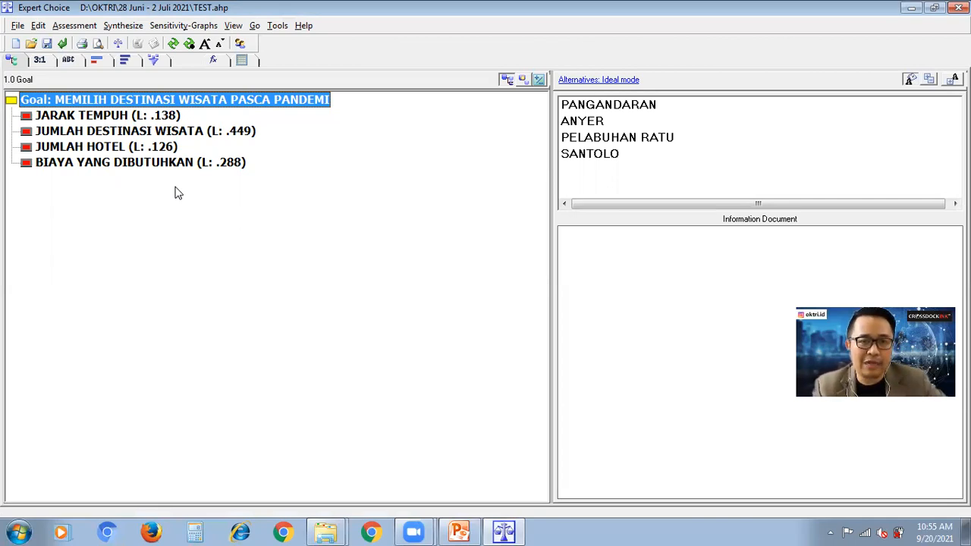
Step: Open the pairwise numerical comparisons of the alternatives with respect to JARAK TEMPUH and narrow the alternative name column
click(163, 119)
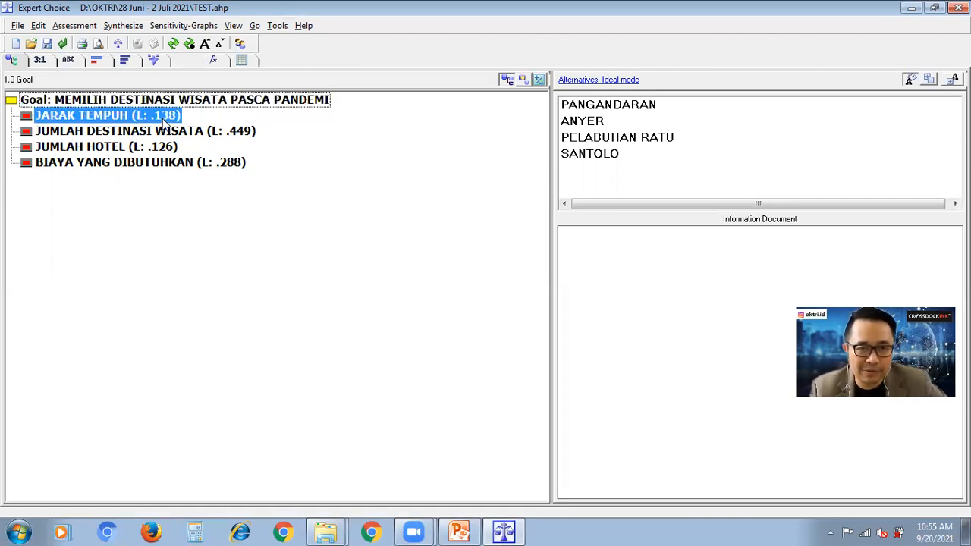
click(40, 60)
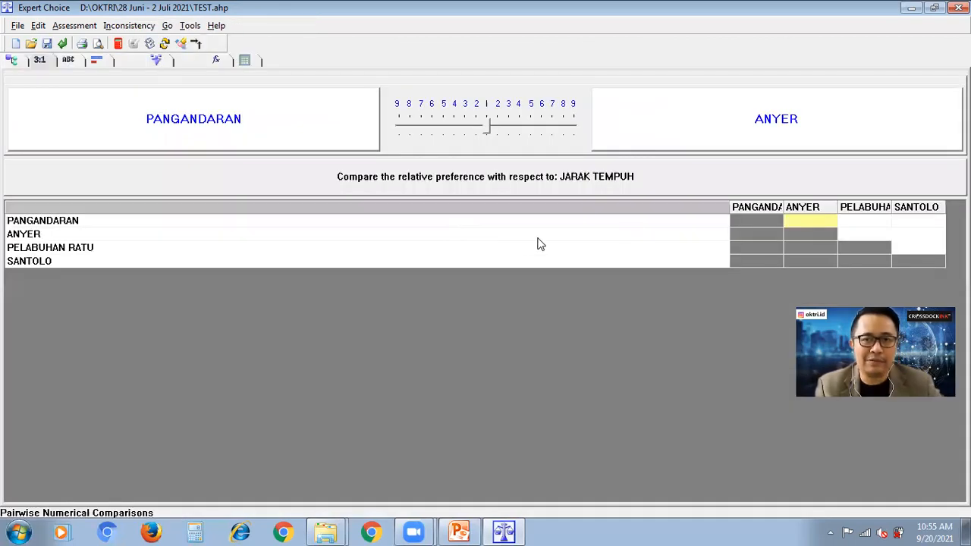
drag(727, 206, 415, 206)
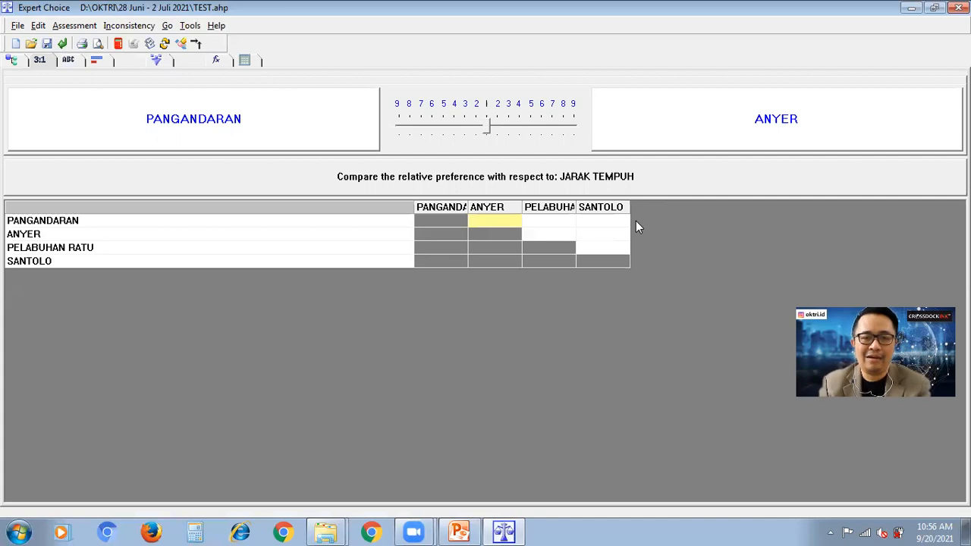
Step: For JARAK TEMPUH, rate PANGANDARAN equal (1) to ANYER, PELABUHAN RATU 3 times over PANGANDARAN, and SANTOLO 2 times over PANGANDARAN
click(489, 133)
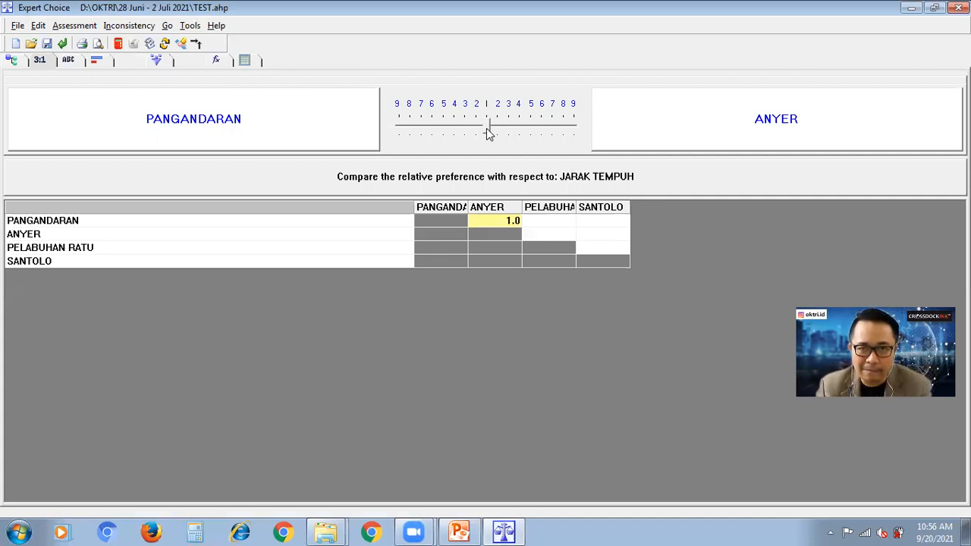
click(541, 219)
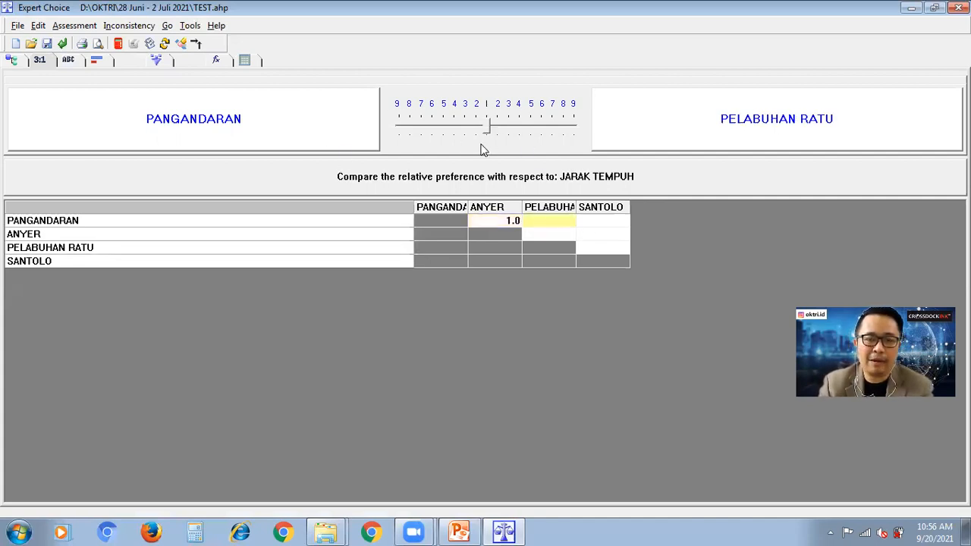
drag(489, 132, 509, 132)
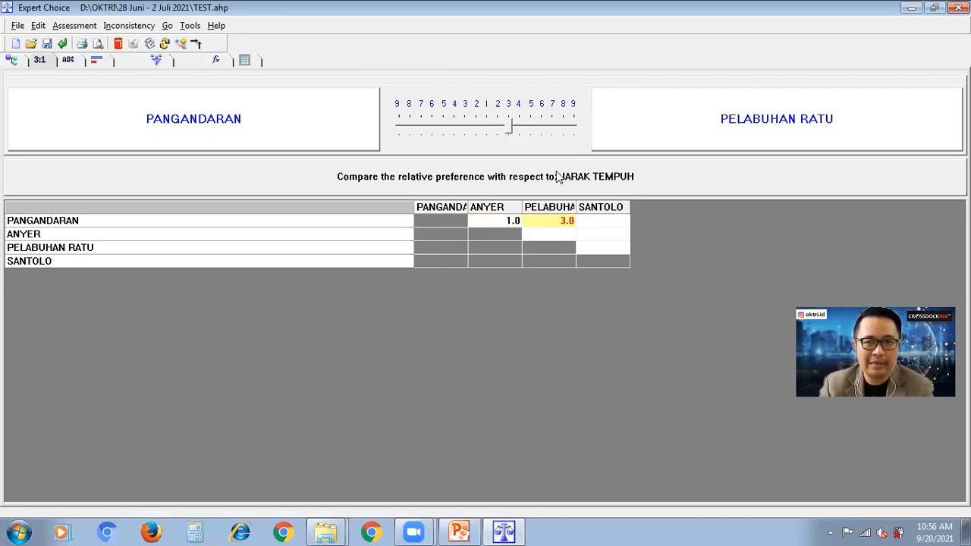
click(590, 217)
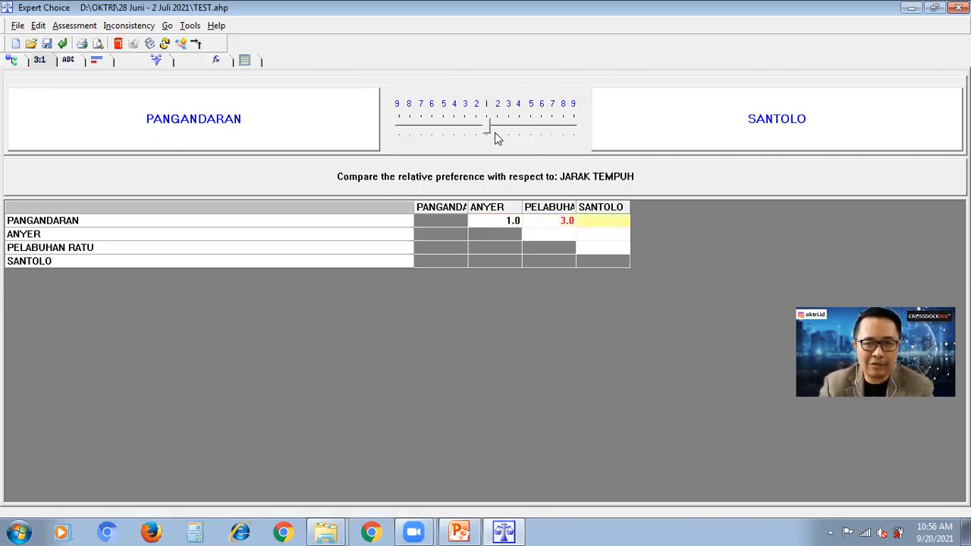
drag(490, 130, 498, 129)
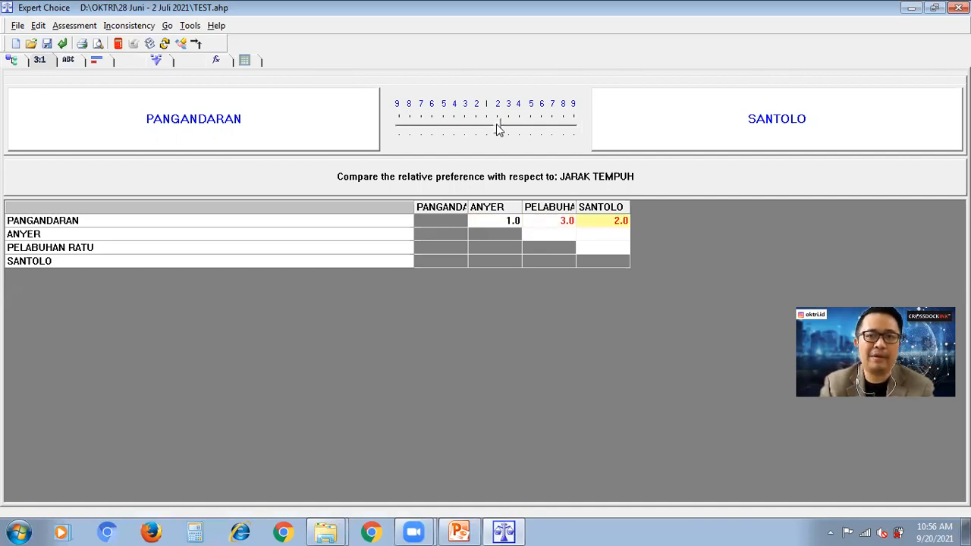
Step: For JARAK TEMPUH, rate PELABUHAN RATU 2 times over ANYER, SANTOLO 3 times over ANYER, and SANTOLO 2 times over PELABUHAN RATU
click(566, 238)
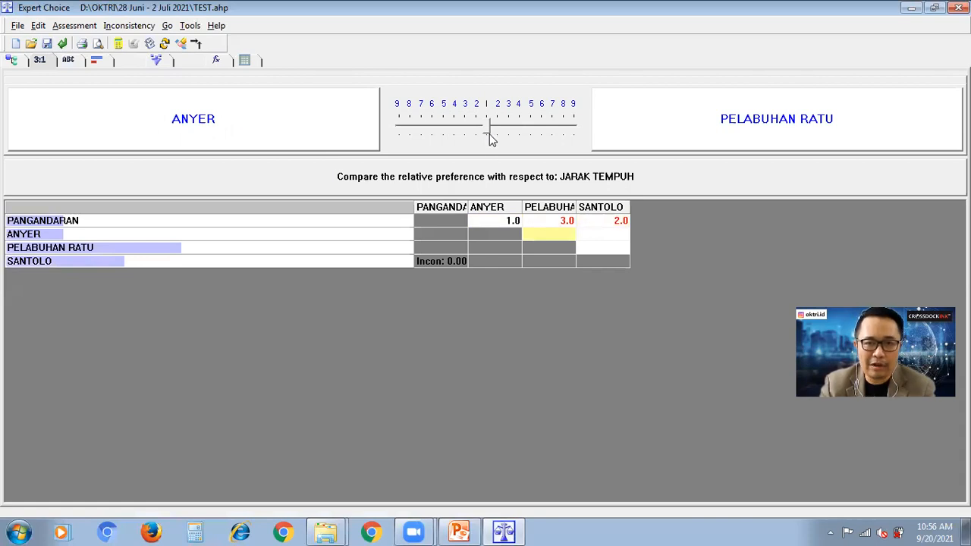
drag(488, 131, 498, 130)
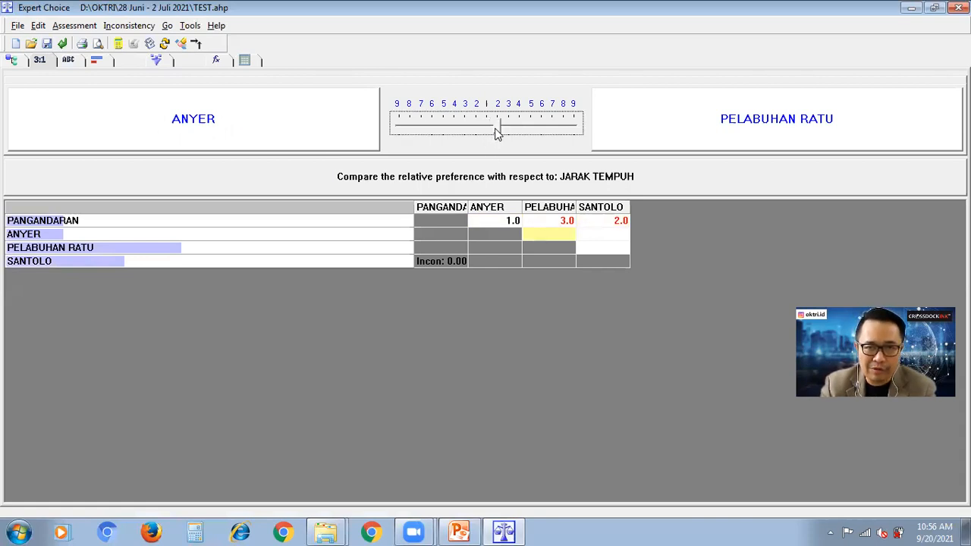
click(603, 237)
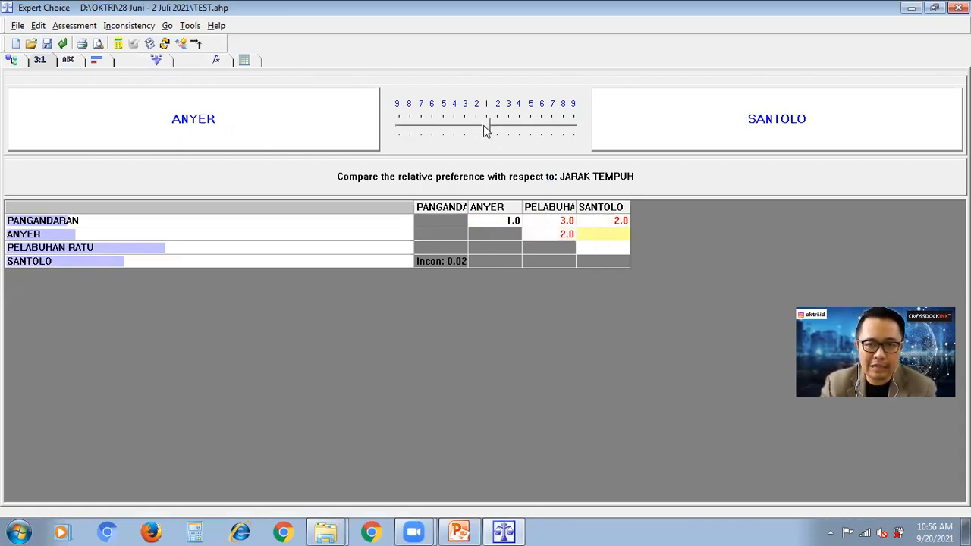
drag(489, 128, 506, 123)
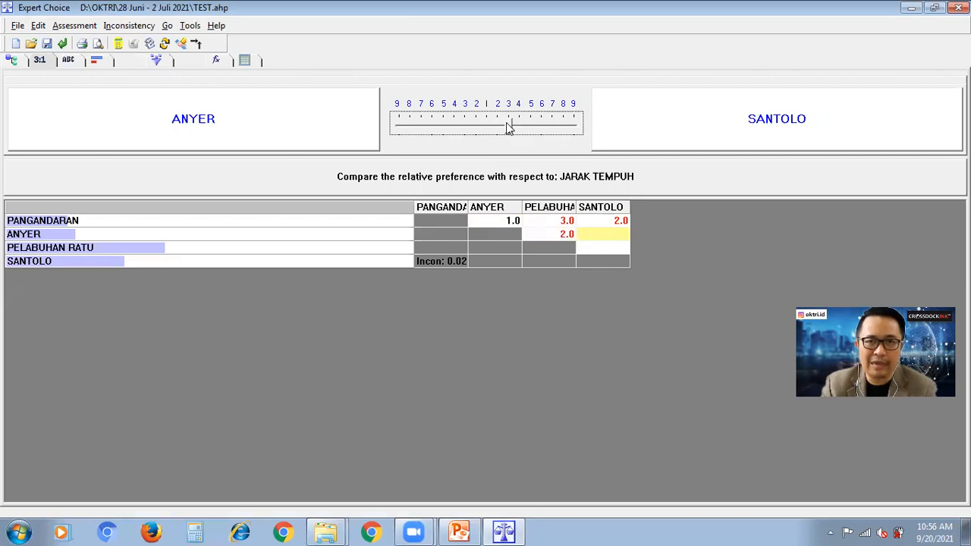
click(602, 249)
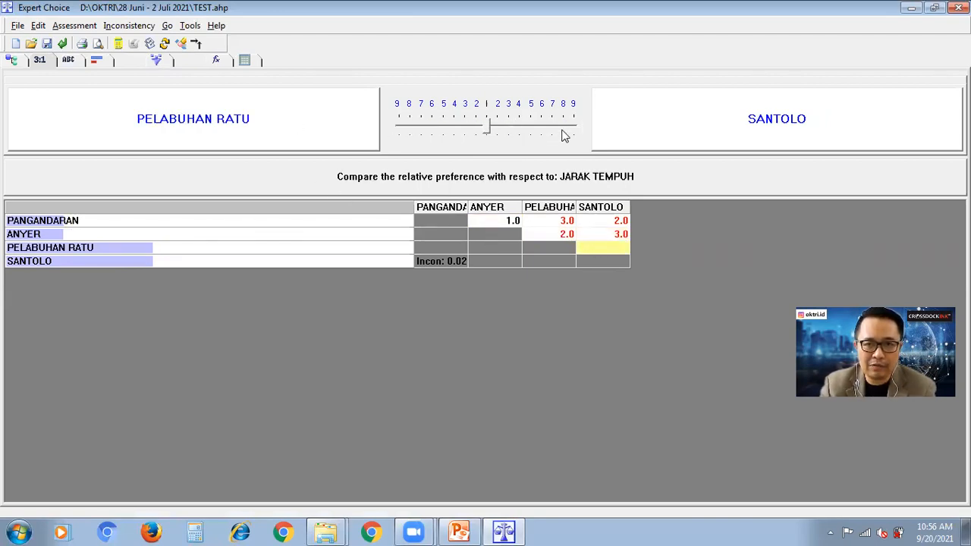
drag(491, 128, 499, 128)
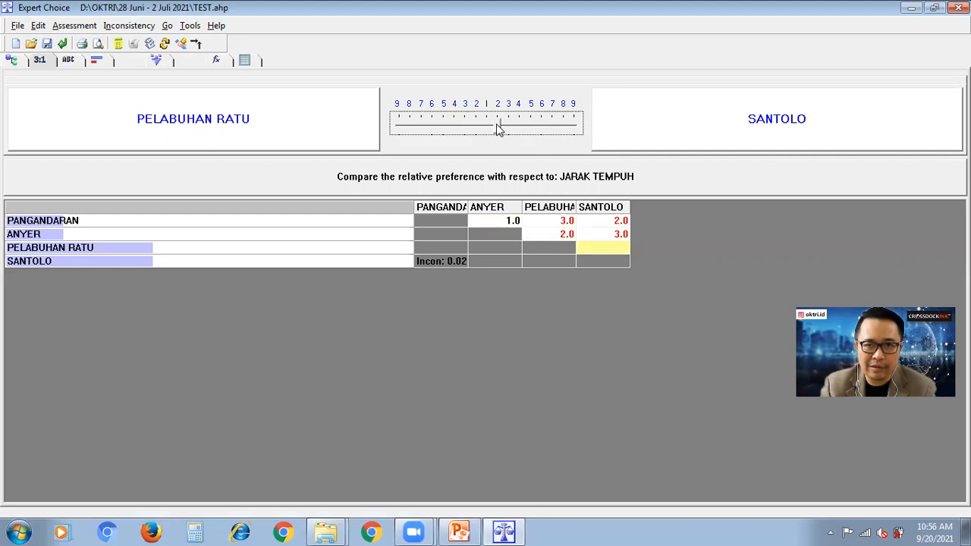
Step: Decline the immediate calculation, return to the model view and record the JARAK TEMPUH judgments
click(596, 220)
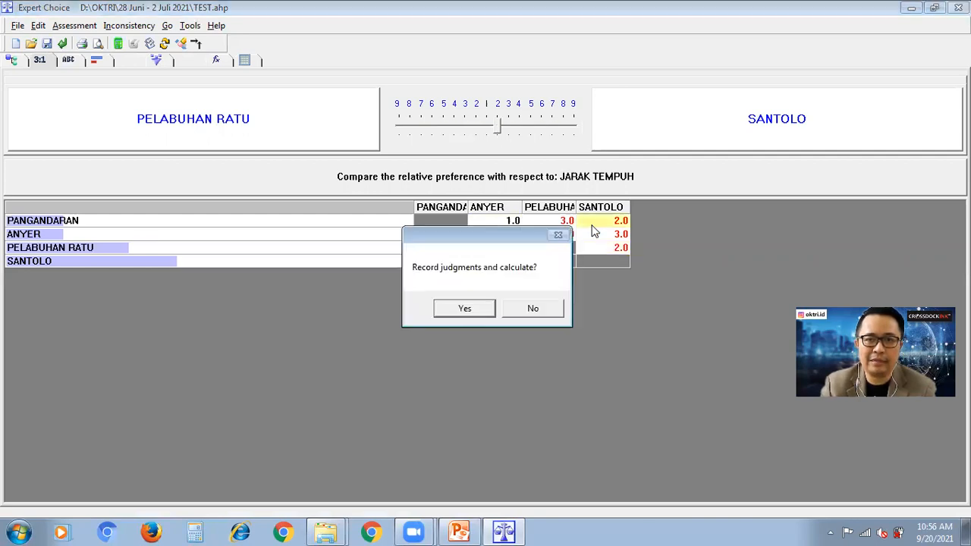
click(529, 310)
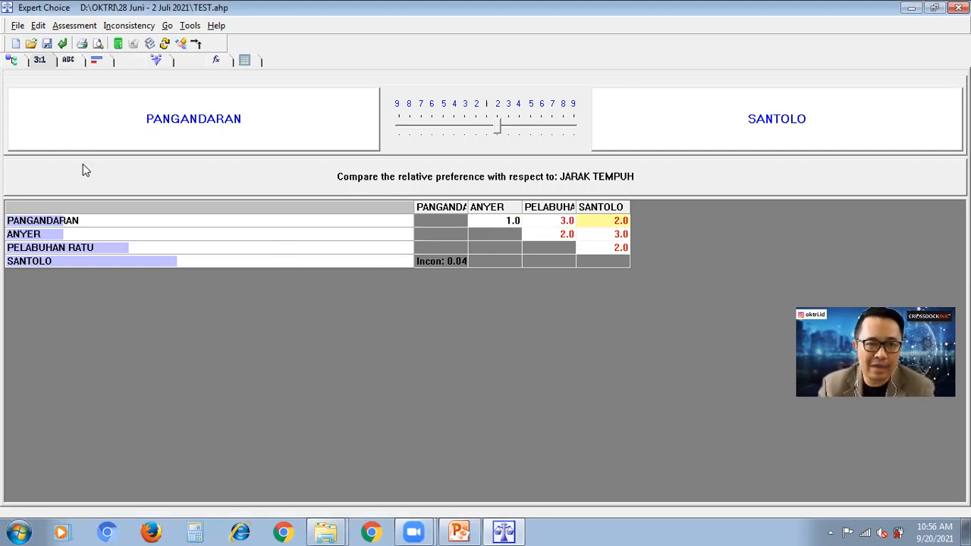
click(12, 64)
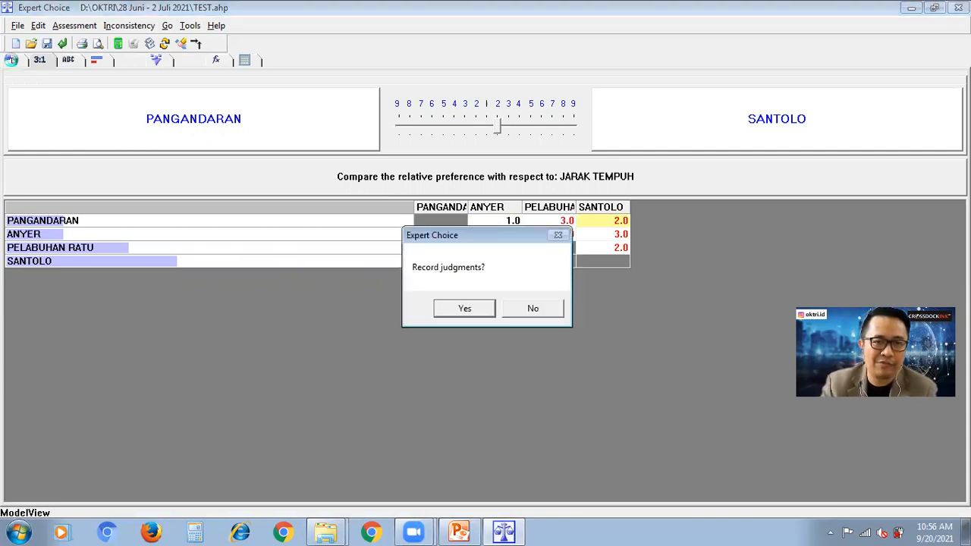
click(463, 311)
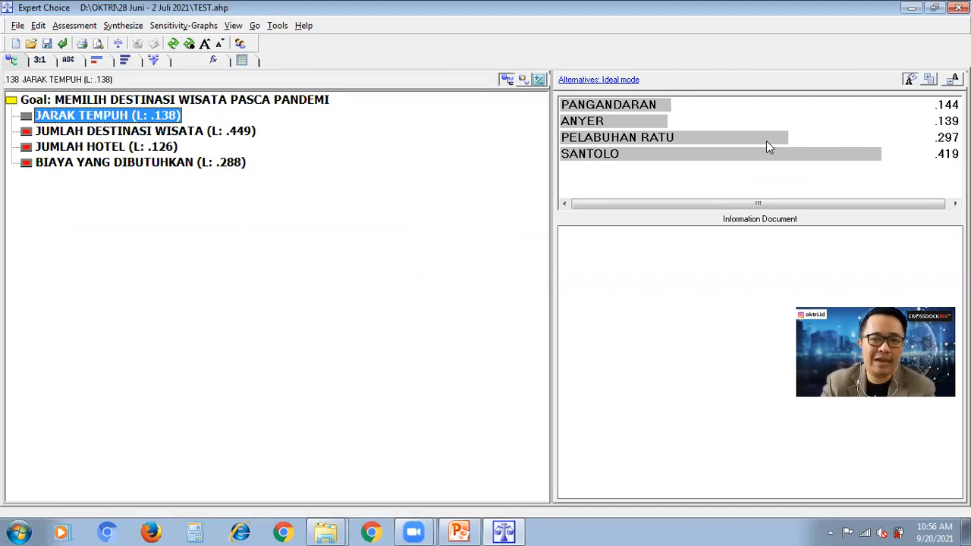
Step: Open the pairwise numerical comparisons of the alternatives with respect to JUMLAH DESTINASI WISATA and narrow the alternative name column
click(227, 133)
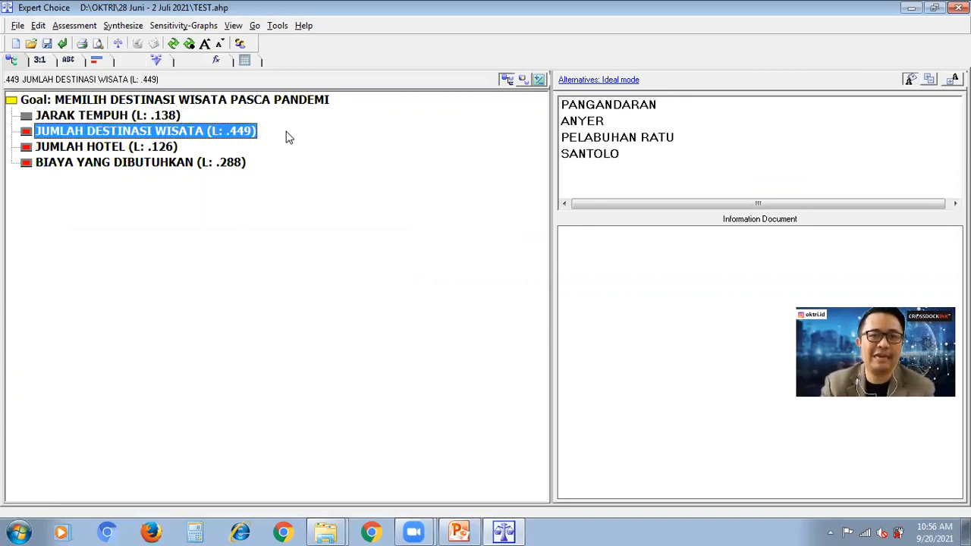
click(40, 60)
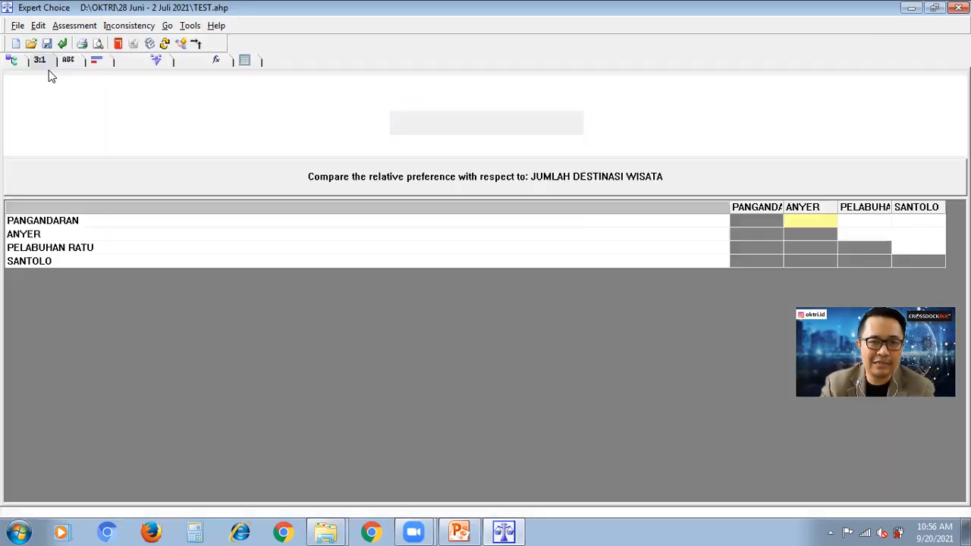
drag(715, 207, 383, 220)
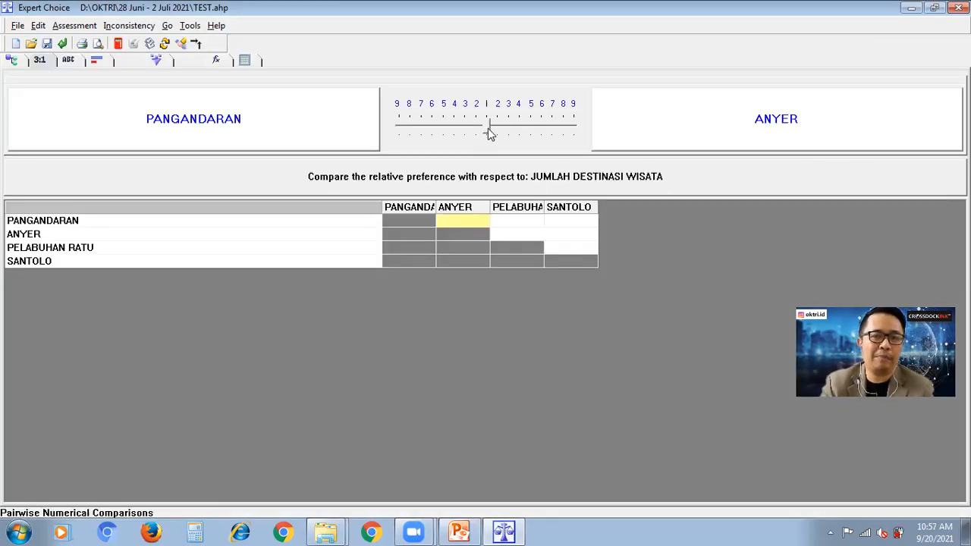
Step: For JUMLAH DESTINASI WISATA, rate PANGANDARAN 5 times over each of ANYER, PELABUHAN RATU and SANTOLO
drag(489, 133, 448, 134)
click(510, 218)
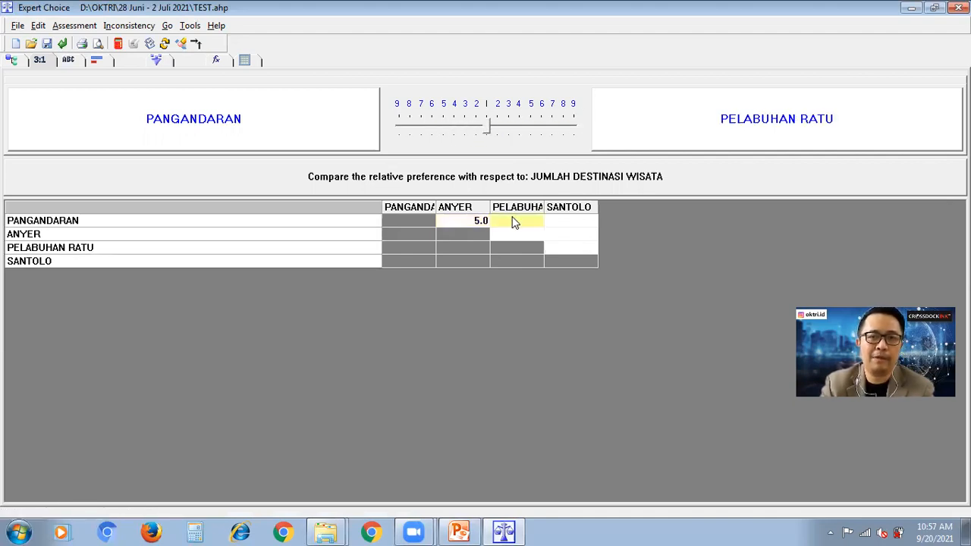
drag(453, 128, 448, 129)
click(566, 220)
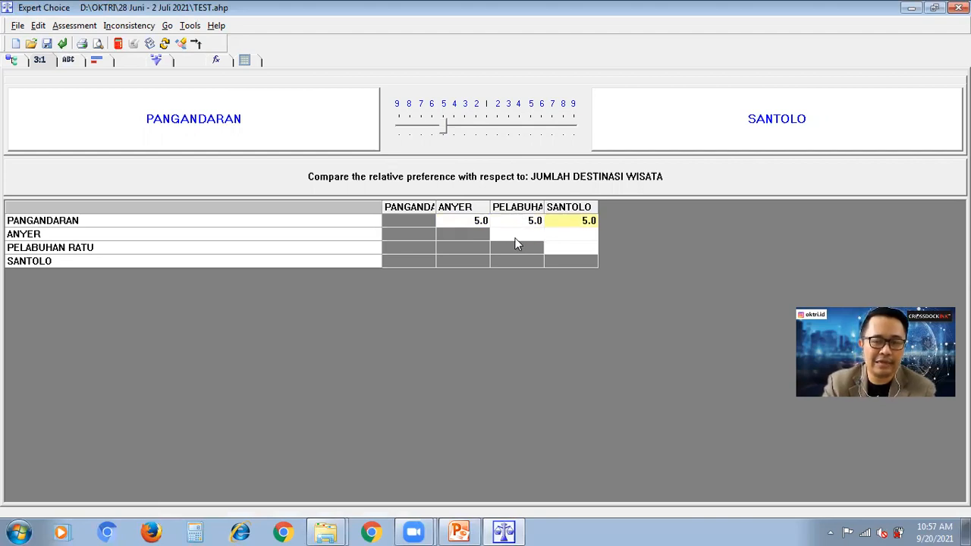
click(516, 238)
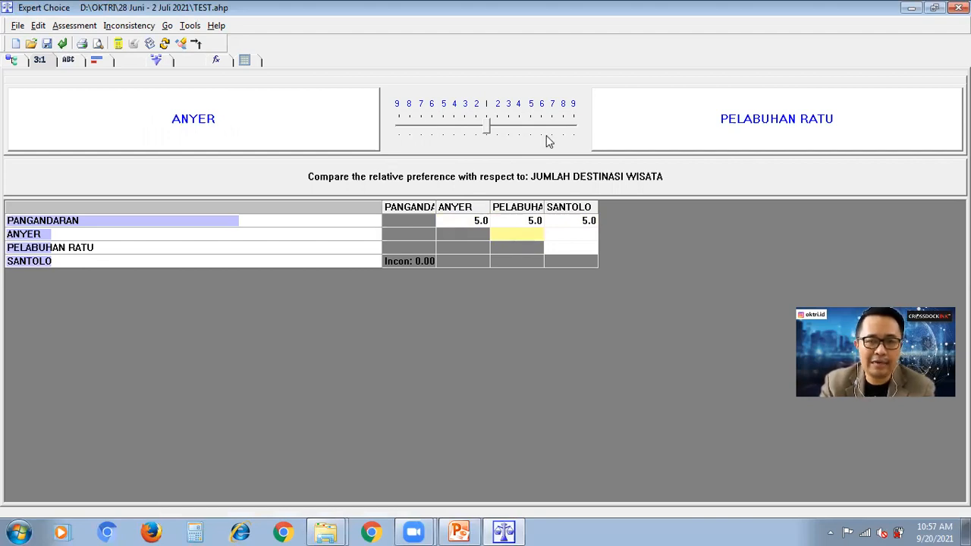
Step: For JUMLAH DESTINASI WISATA, rate ANYER 3 times over PELABUHAN RATU and 2 times over SANTOLO, and PELABUHAN RATU equal to SANTOLO
drag(480, 131, 466, 130)
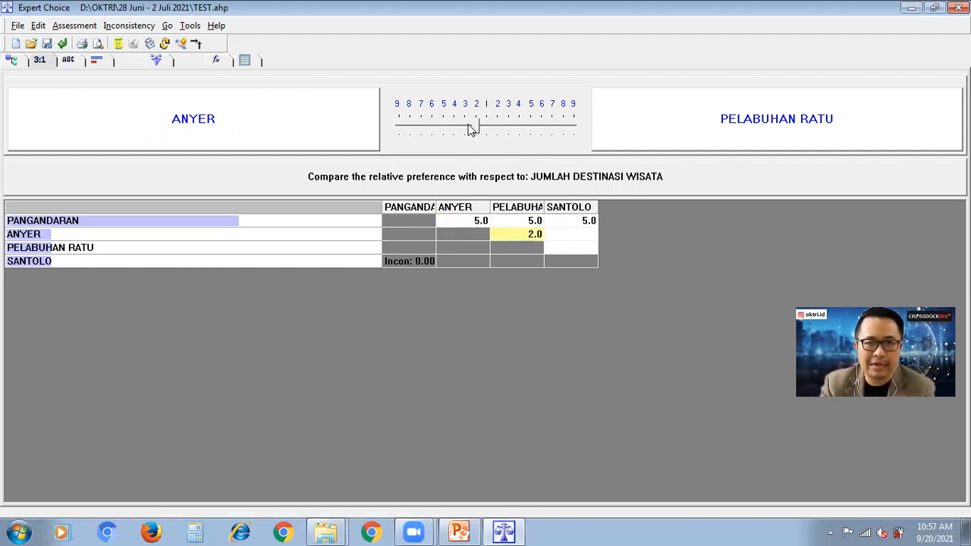
click(569, 236)
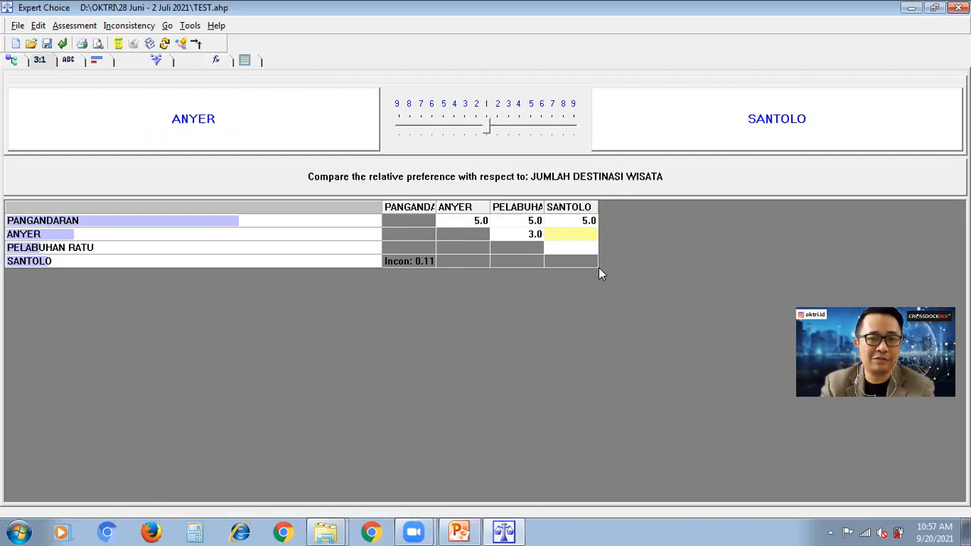
drag(486, 131, 477, 131)
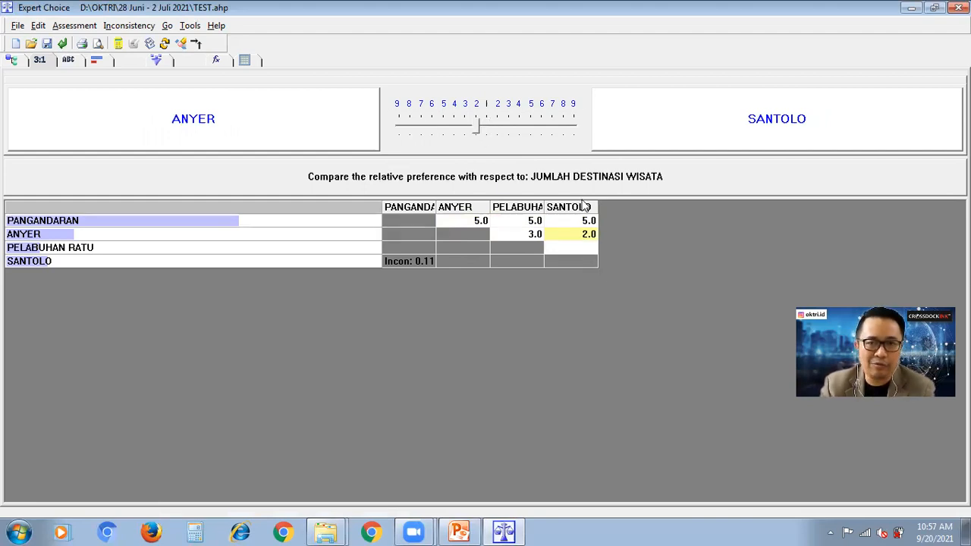
click(582, 248)
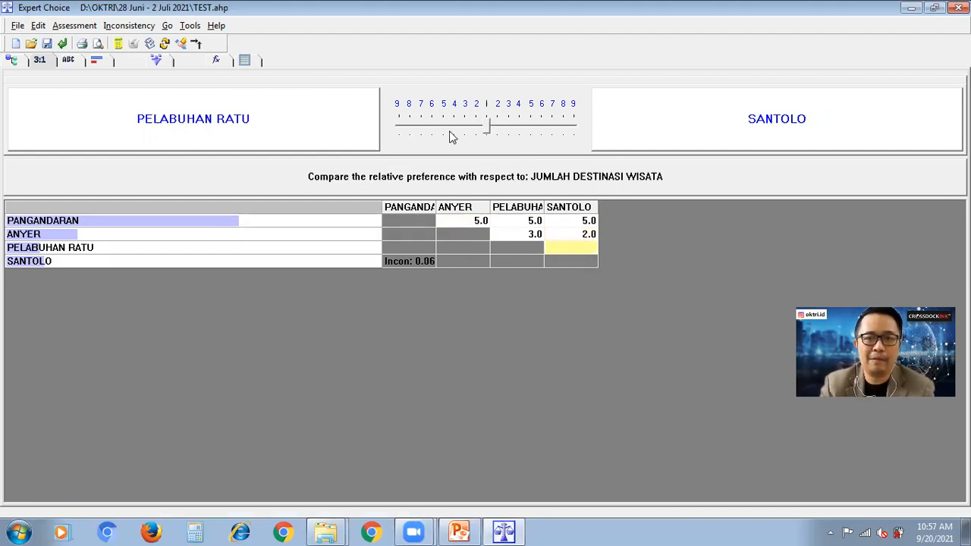
click(489, 130)
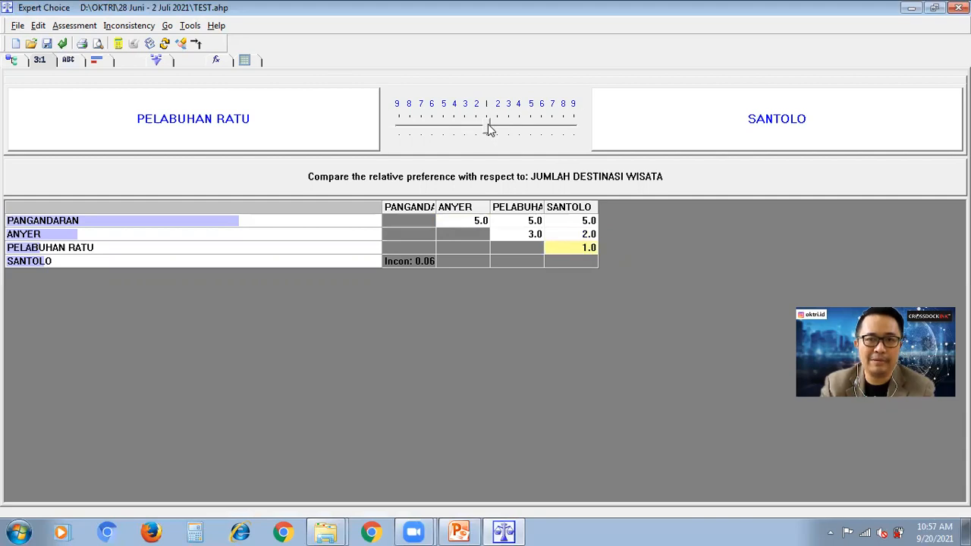
Step: Decline the immediate calculation, return to the model view and record the JUMLAH DESTINASI WISATA judgments
click(566, 222)
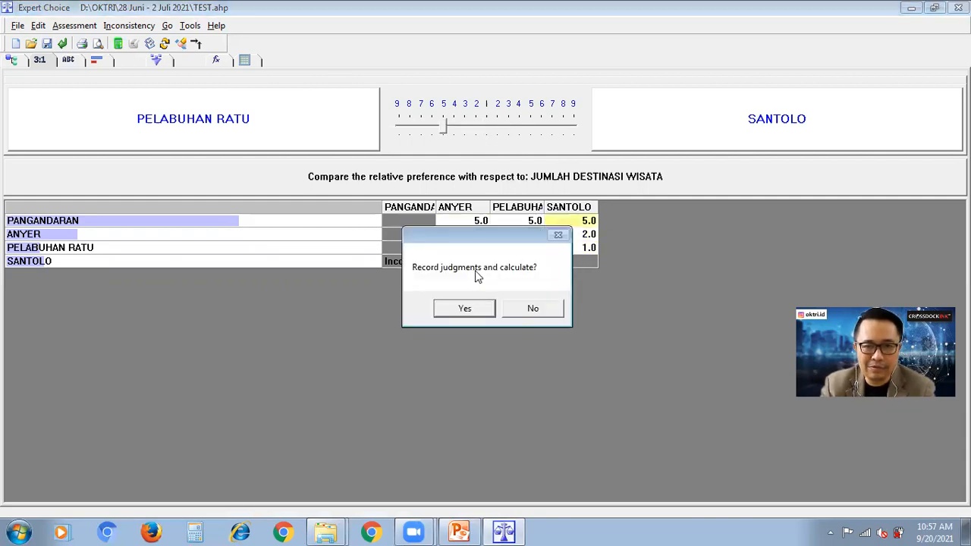
click(534, 309)
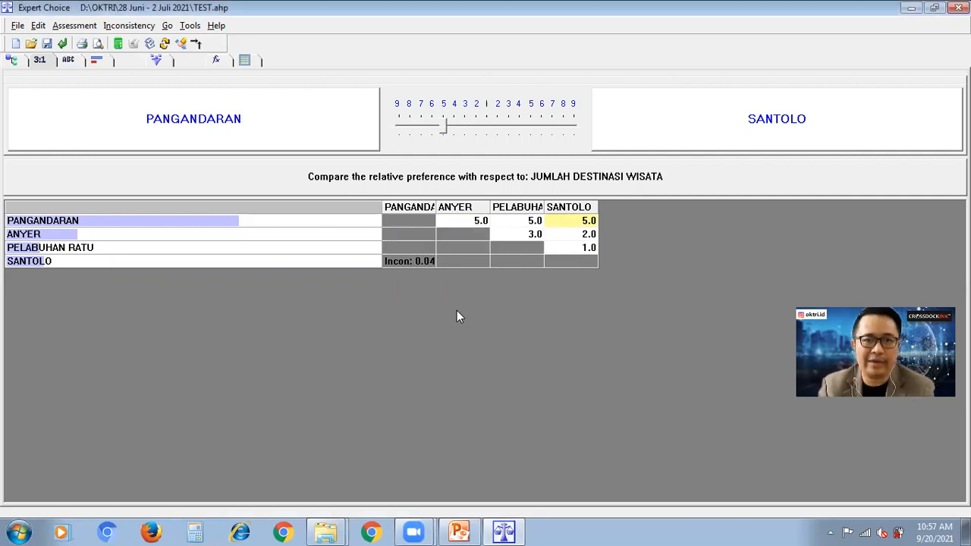
click(12, 64)
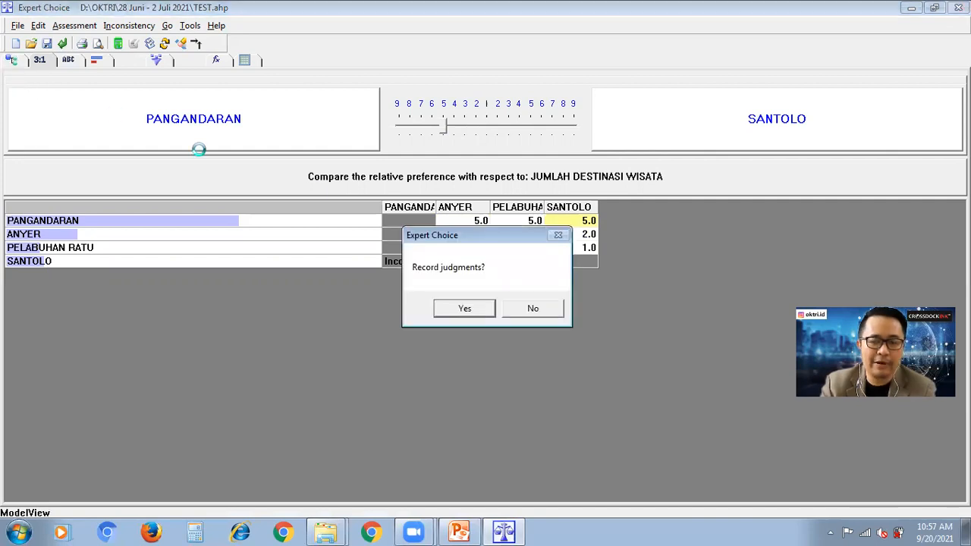
click(464, 309)
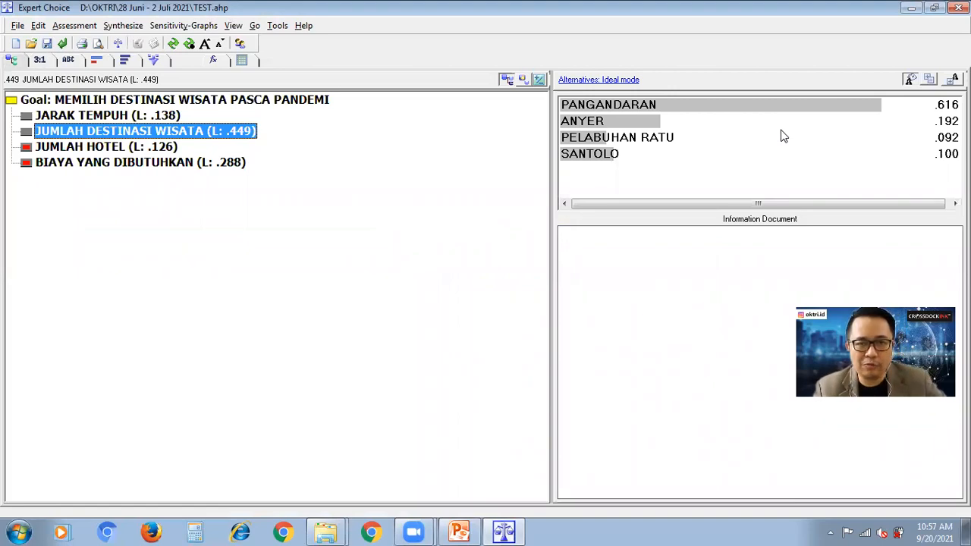
Step: Open the pairwise numerical comparisons of the alternatives with respect to JUMLAH HOTEL and narrow the alternative name column
click(123, 118)
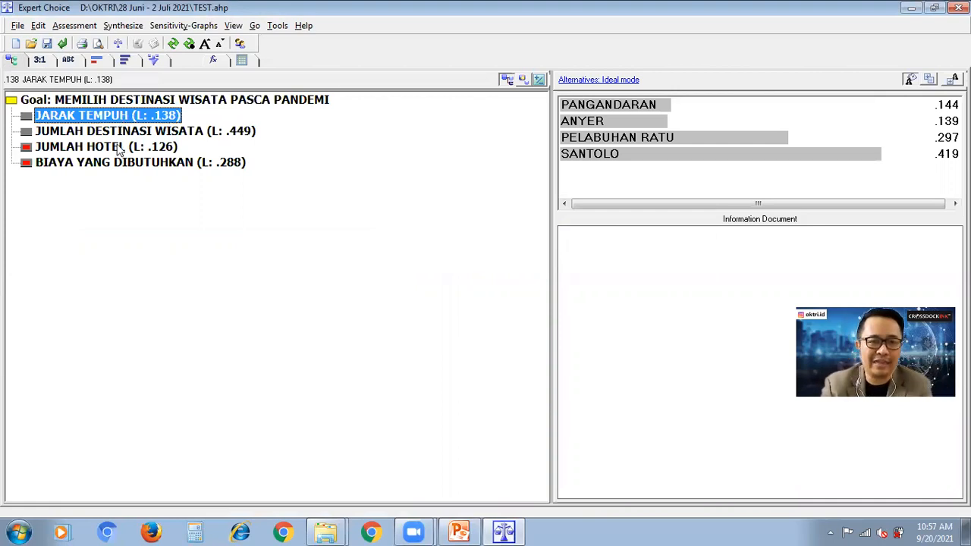
click(121, 149)
click(39, 60)
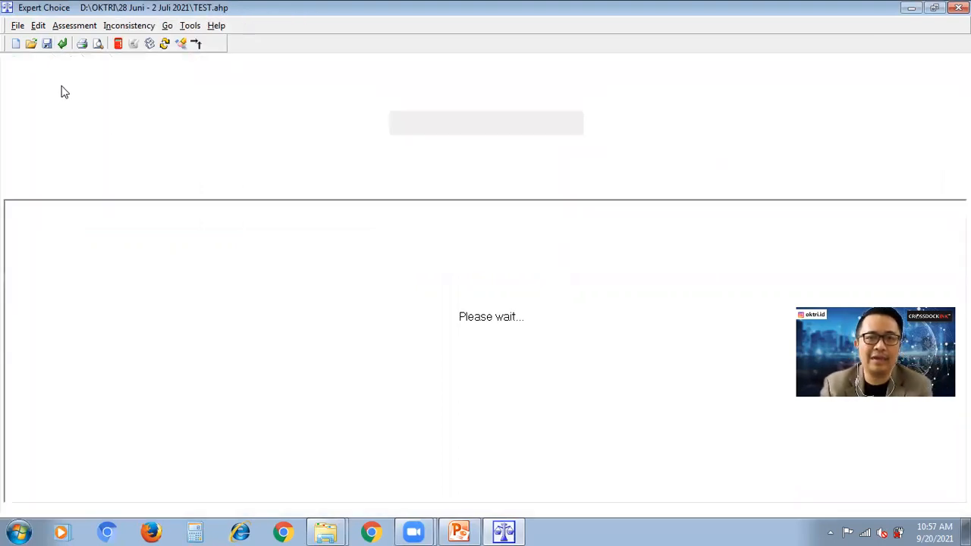
drag(729, 209, 413, 230)
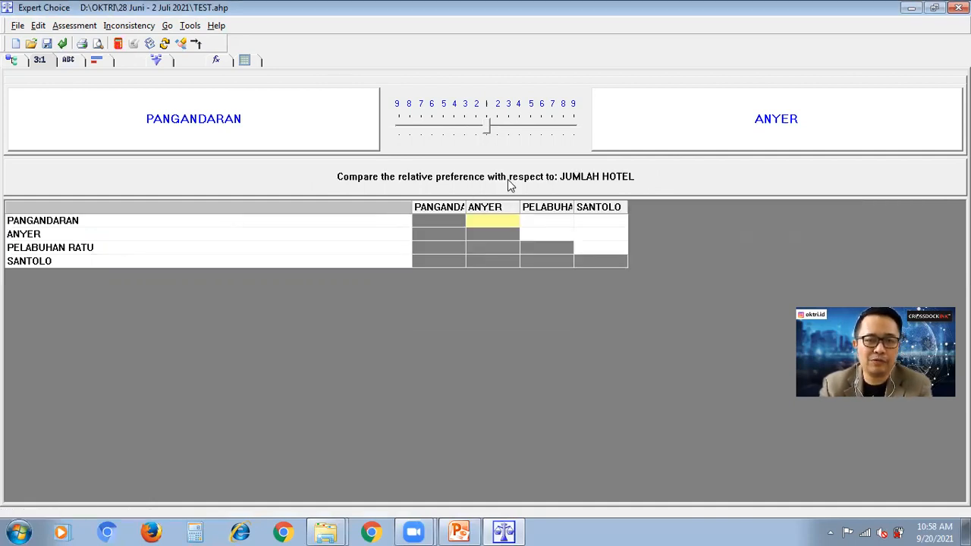
Step: For JUMLAH HOTEL, rate PANGANDARAN 3 times over ANYER and 5 times over both PELABUHAN RATU and SANTOLO
click(468, 130)
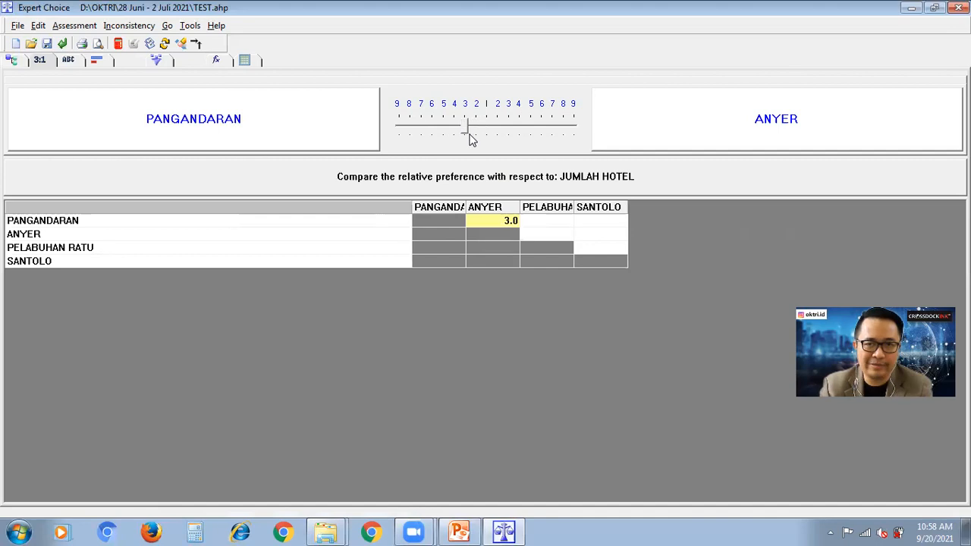
click(535, 225)
click(446, 129)
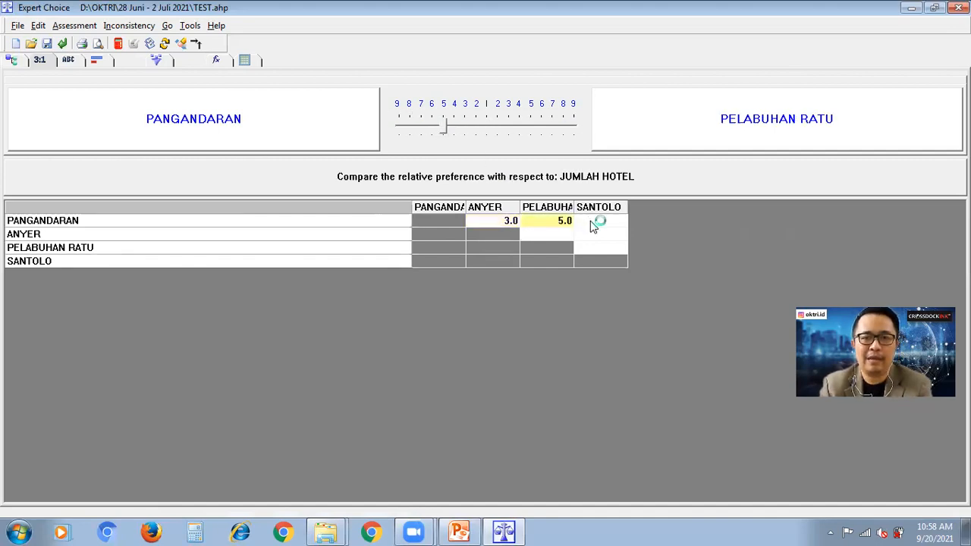
click(594, 224)
click(446, 129)
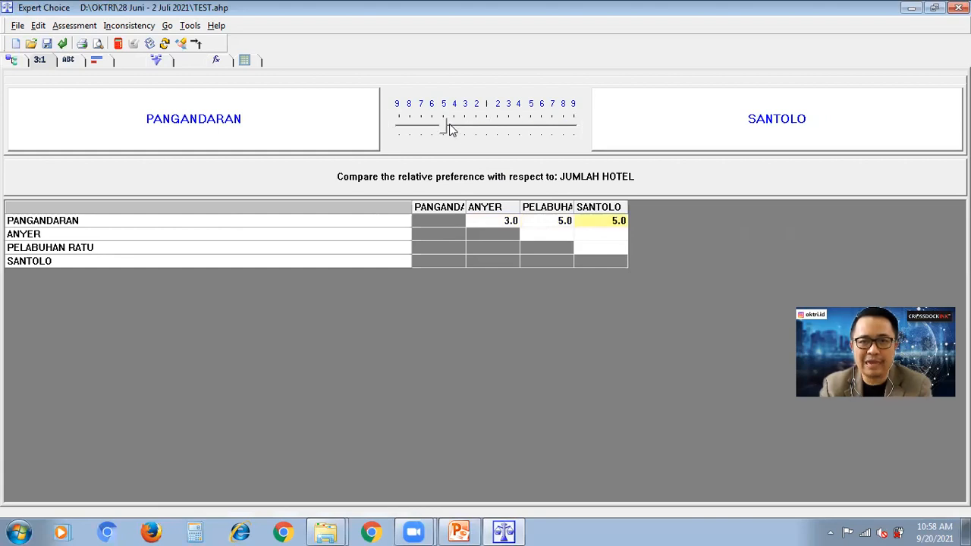
Step: For JUMLAH HOTEL, rate ANYER 3 times over PELABUHAN RATU and 4 times over SANTOLO, and PELABUHAN RATU 2 times over SANTOLO
click(535, 233)
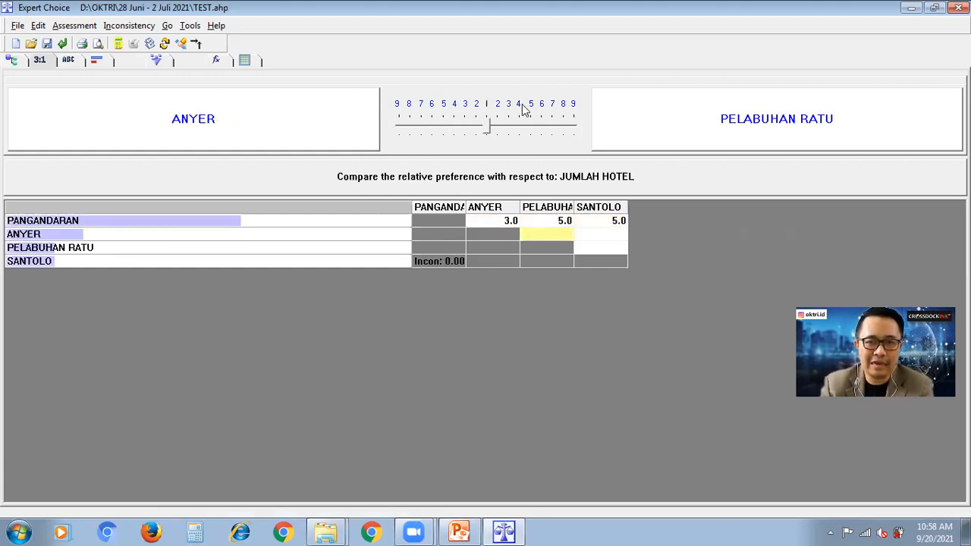
click(476, 129)
click(465, 129)
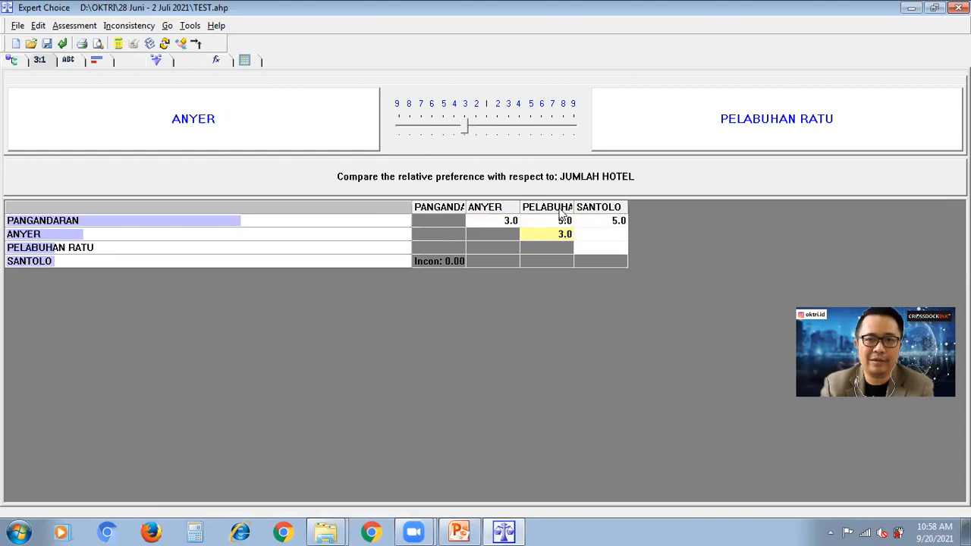
click(595, 235)
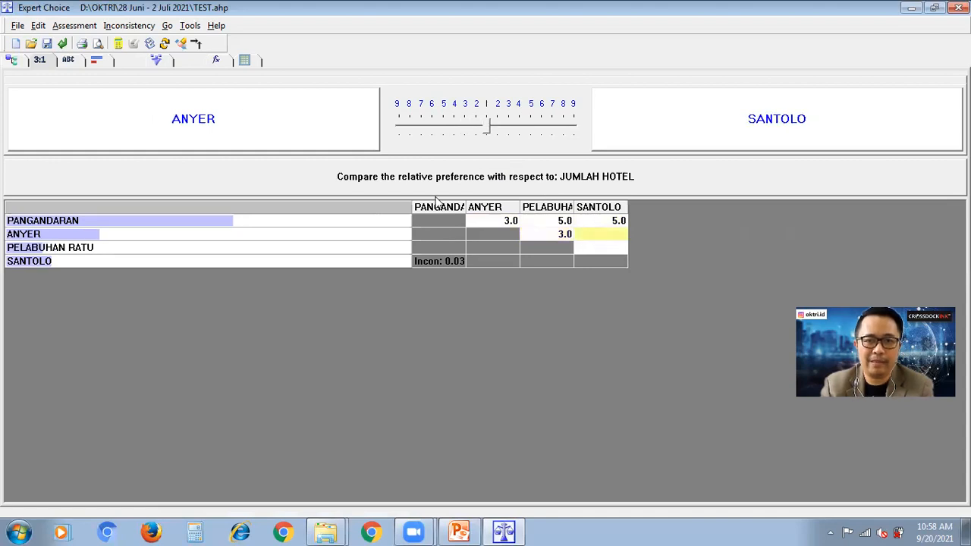
click(455, 130)
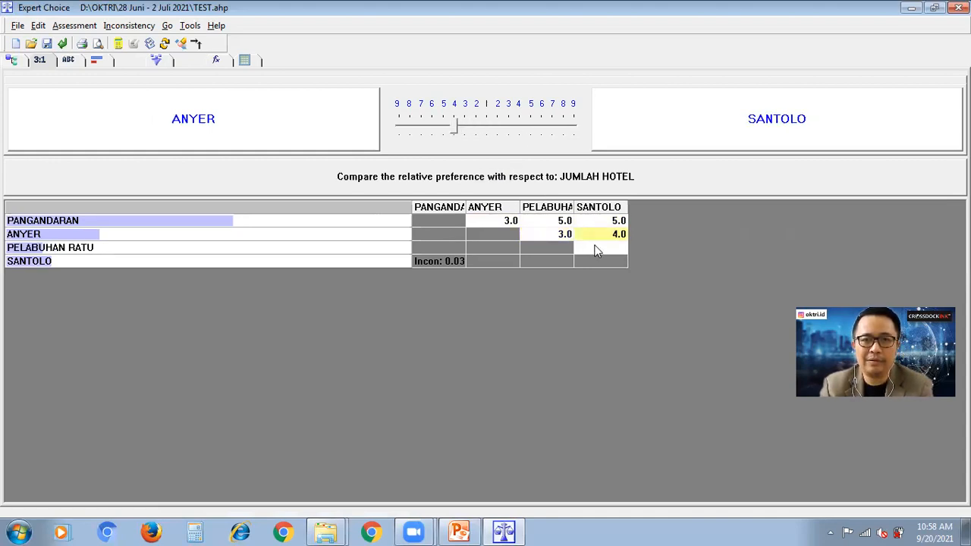
click(596, 248)
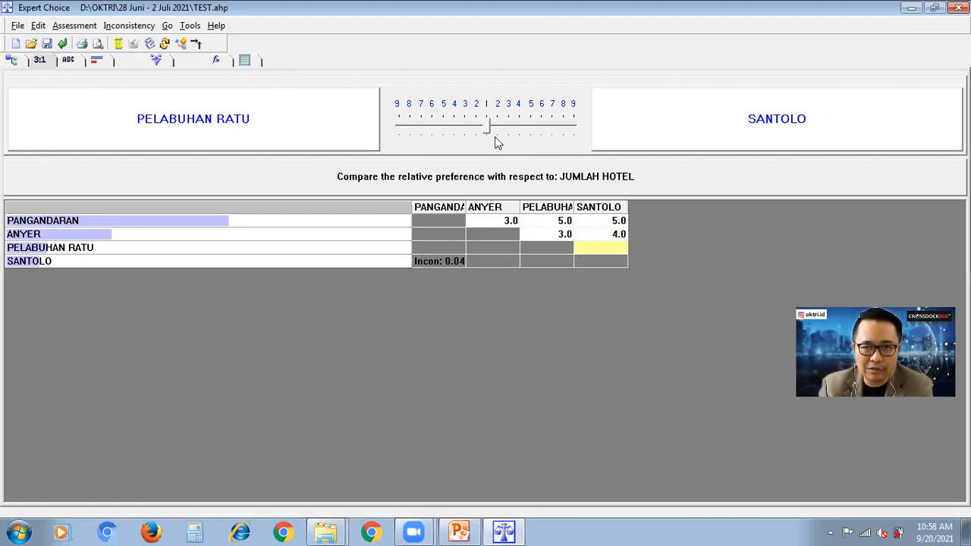
click(478, 129)
Step: Decline the immediate calculation, return to the model view and record the JUMLAH HOTEL judgments
click(615, 226)
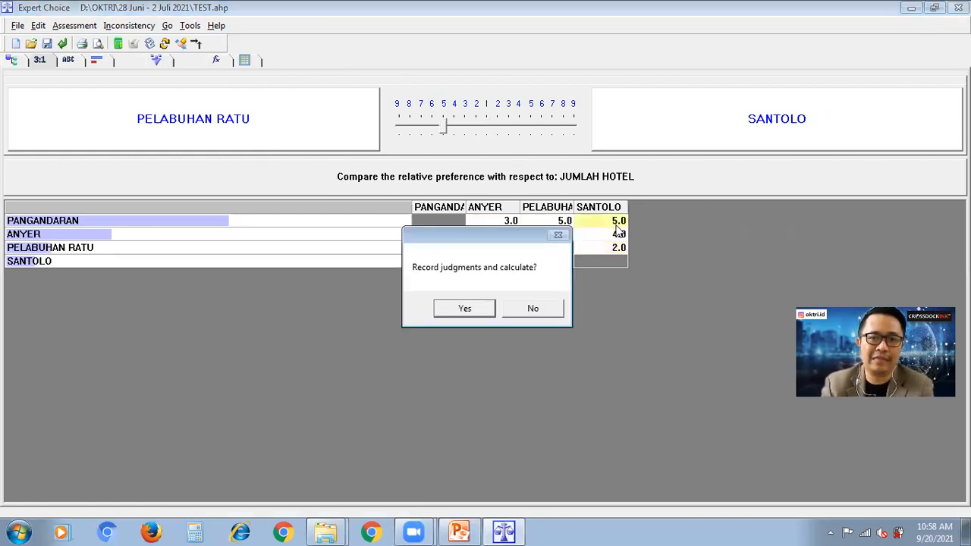
click(547, 309)
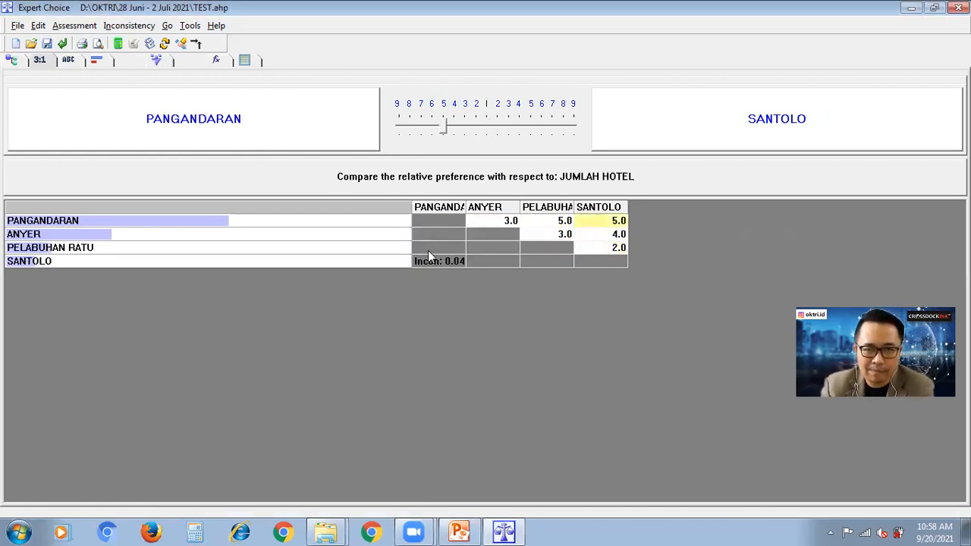
click(11, 60)
click(449, 307)
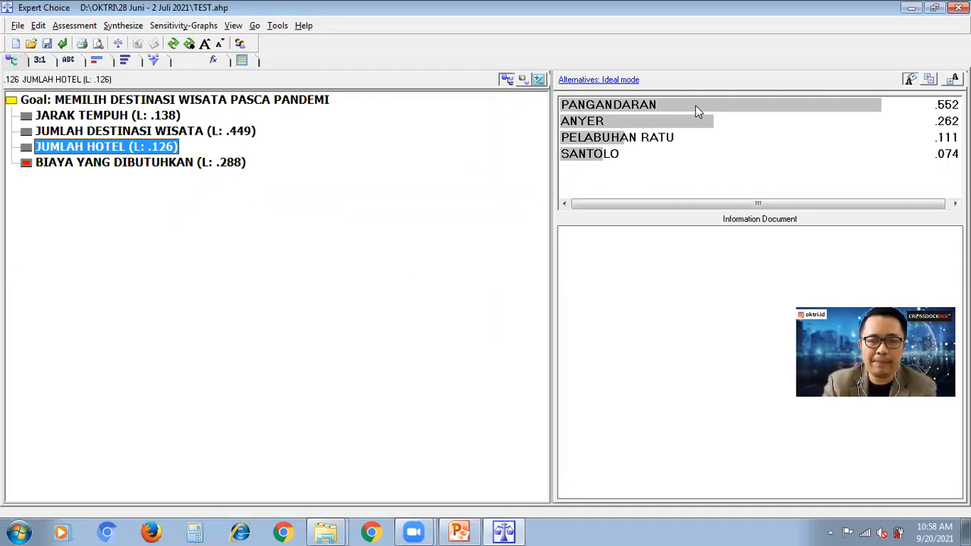
Step: Open the pairwise numerical comparisons of the alternatives with respect to BIAYA YANG DIBUTUHKAN and narrow the alternative name column
click(217, 137)
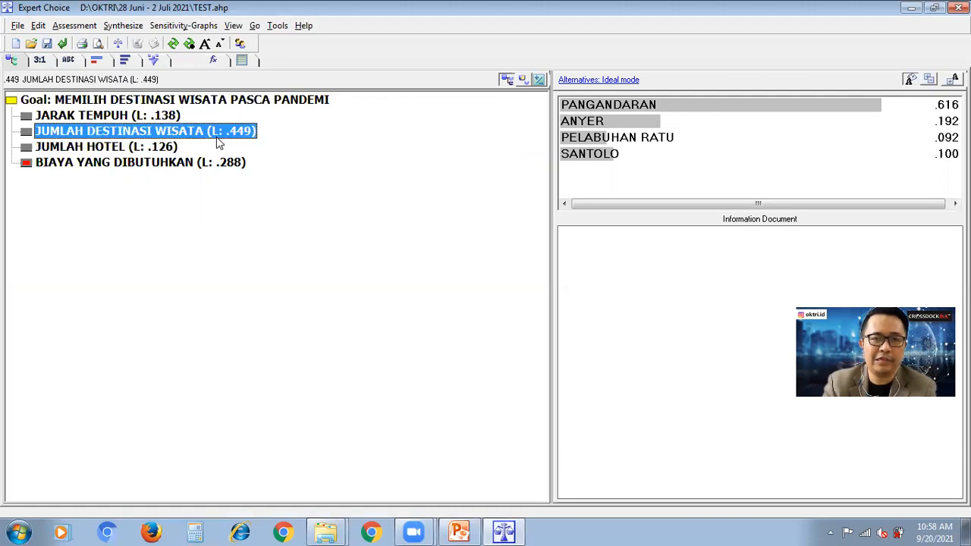
click(142, 119)
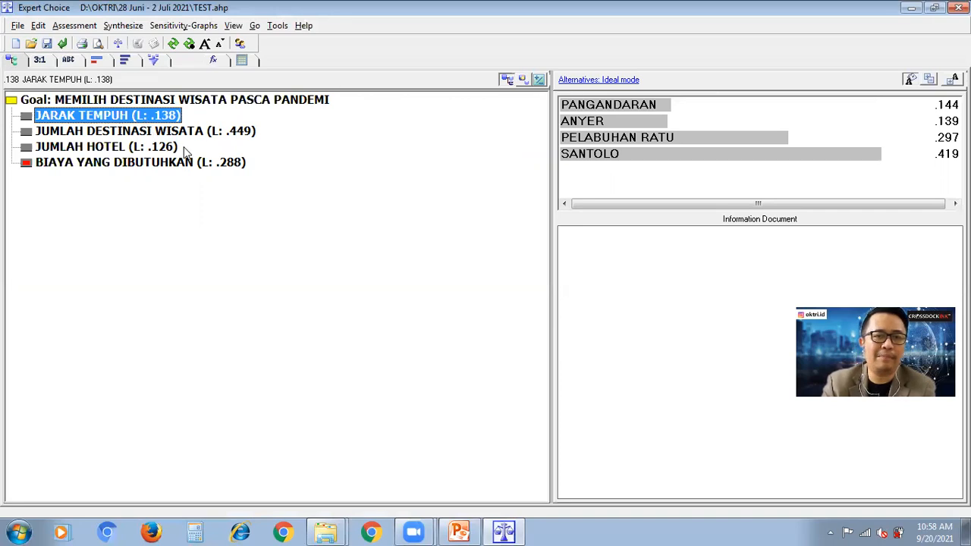
click(138, 163)
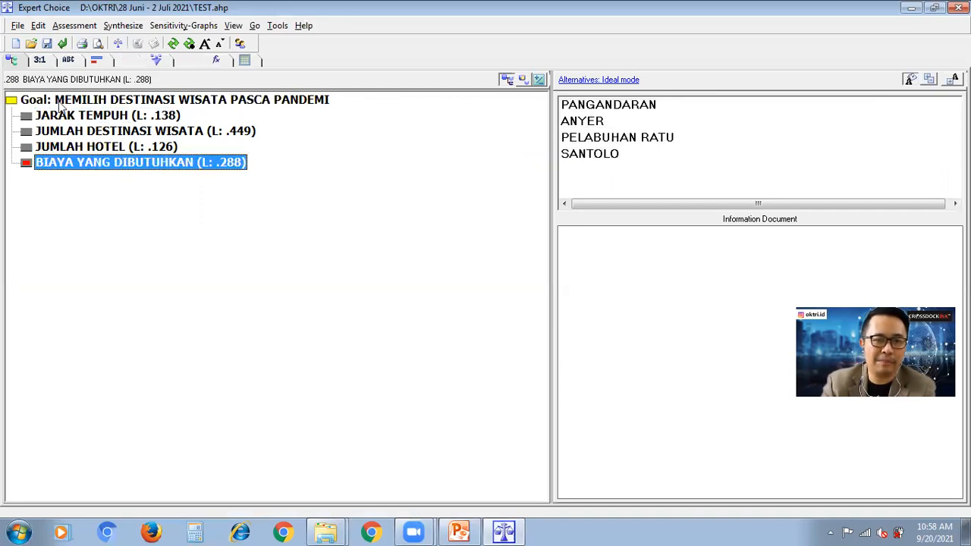
click(39, 59)
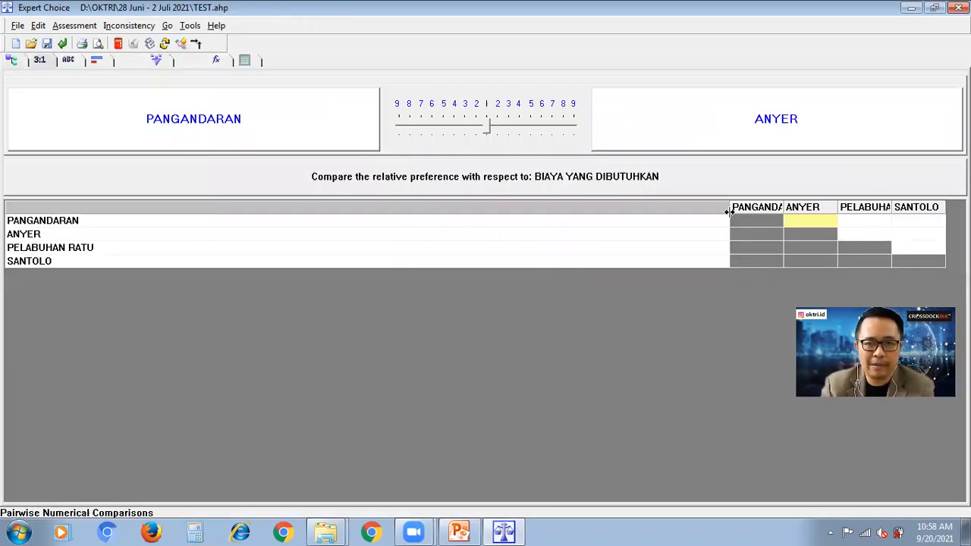
drag(728, 212, 392, 233)
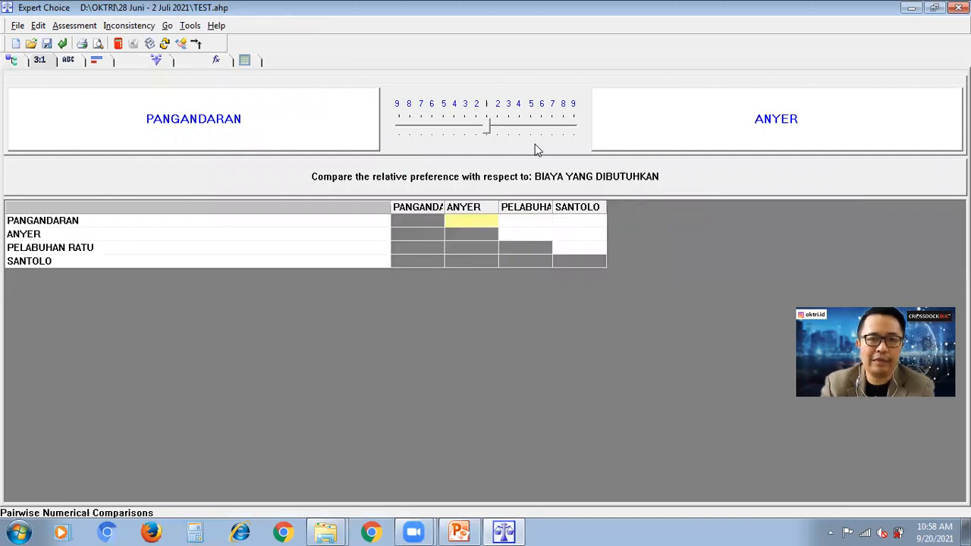
Step: For BIAYA YANG DIBUTUHKAN, rate ANYER 5 times, PELABUHAN RATU 3 times and SANTOLO 5 times over PANGANDARAN
click(535, 126)
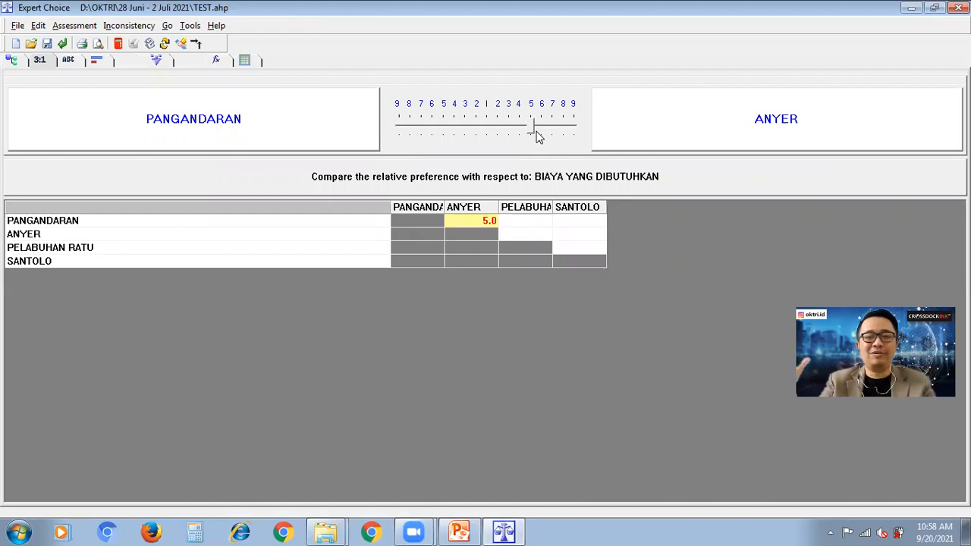
click(524, 220)
click(508, 128)
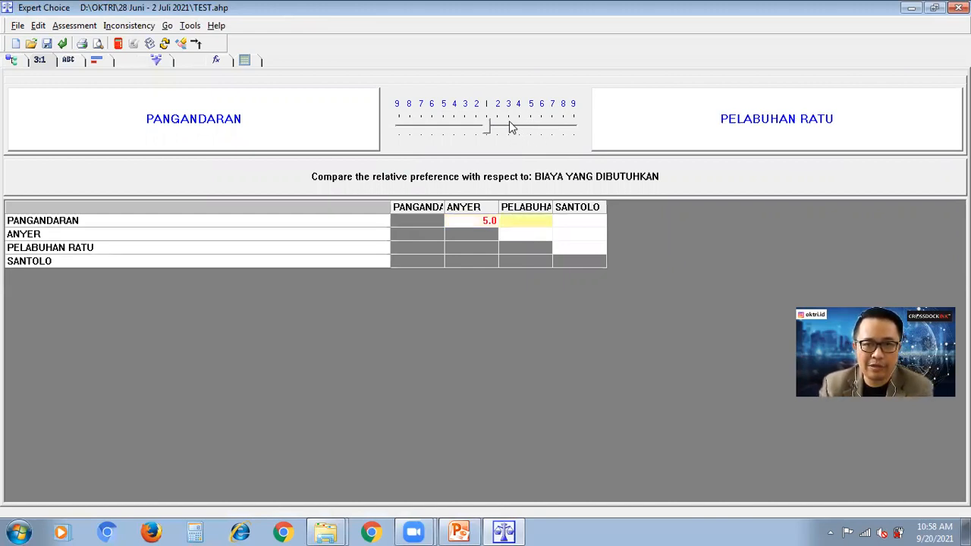
click(566, 225)
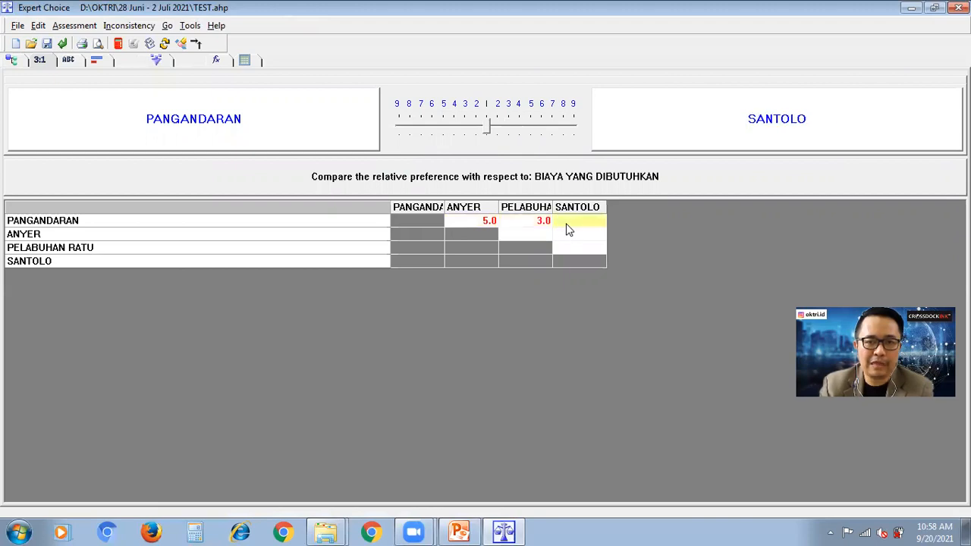
click(529, 123)
click(530, 126)
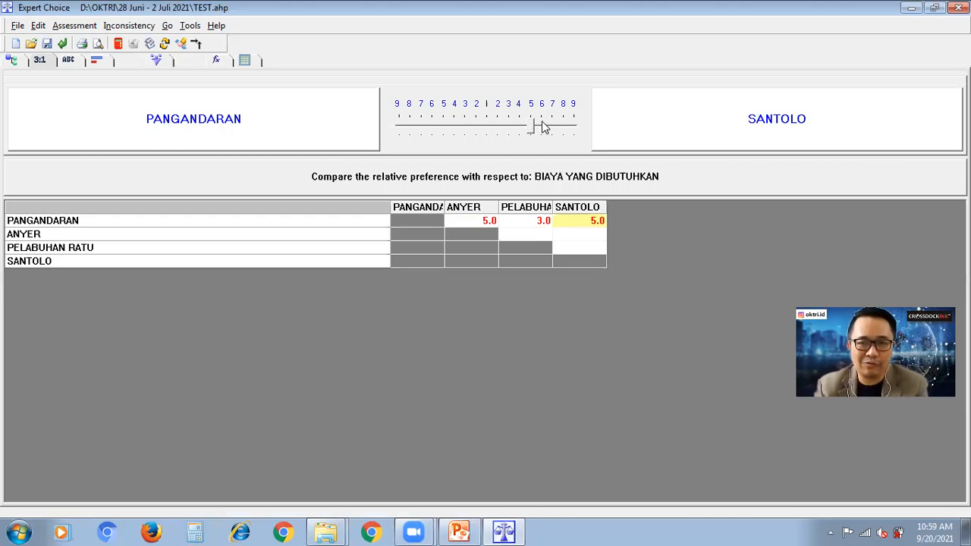
Step: For BIAYA YANG DIBUTUHKAN, rate ANYER 2 times over PELABUHAN RATU, and SANTOLO 3 times over ANYER and 4 times over PELABUHAN RATU
click(529, 235)
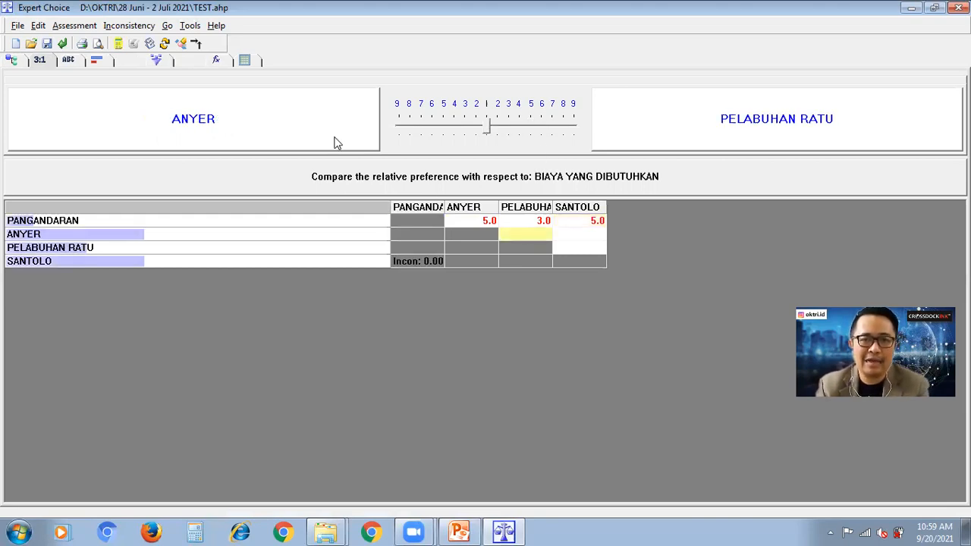
click(478, 130)
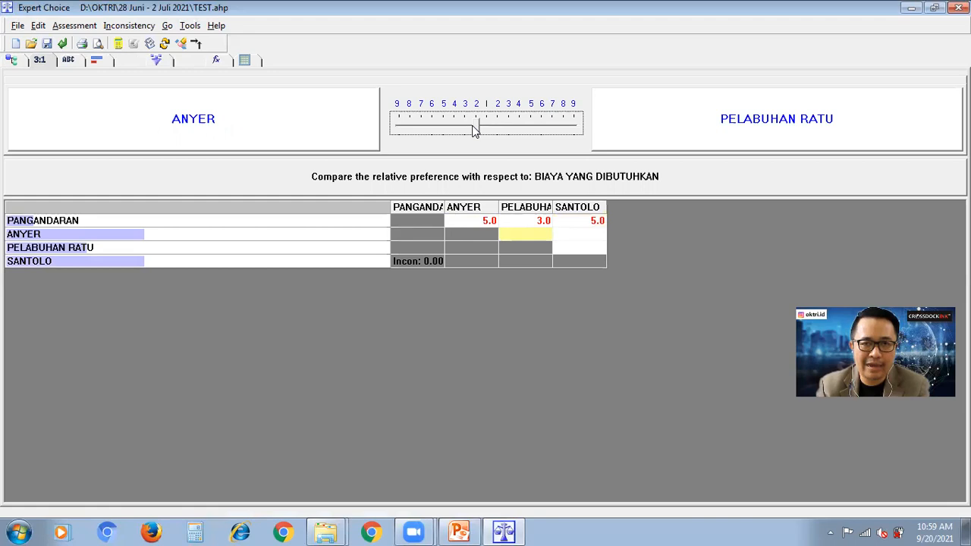
click(586, 238)
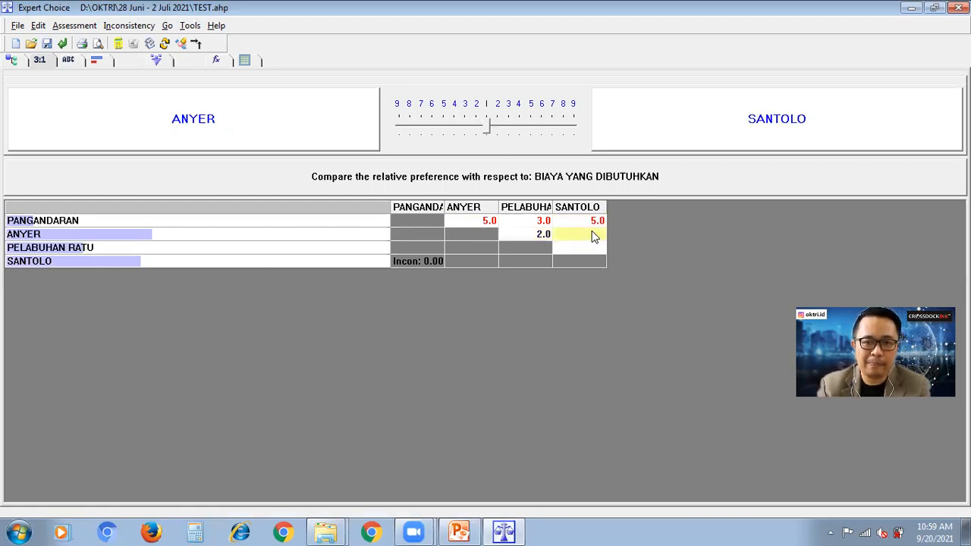
click(509, 129)
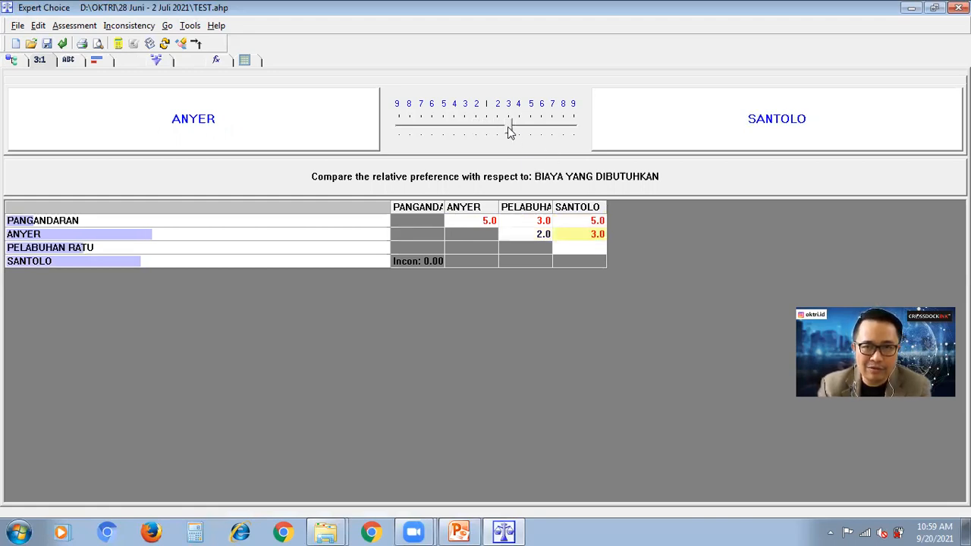
click(580, 249)
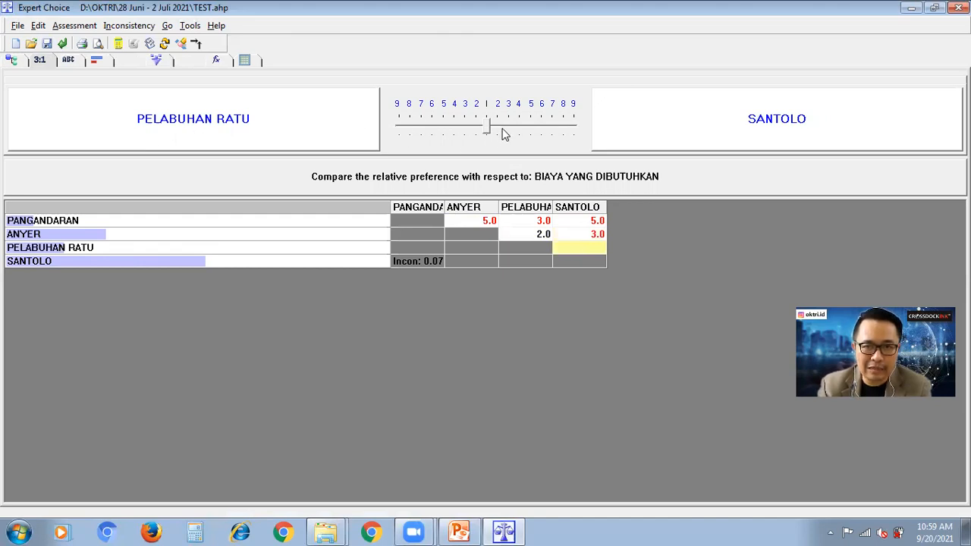
click(519, 129)
click(582, 234)
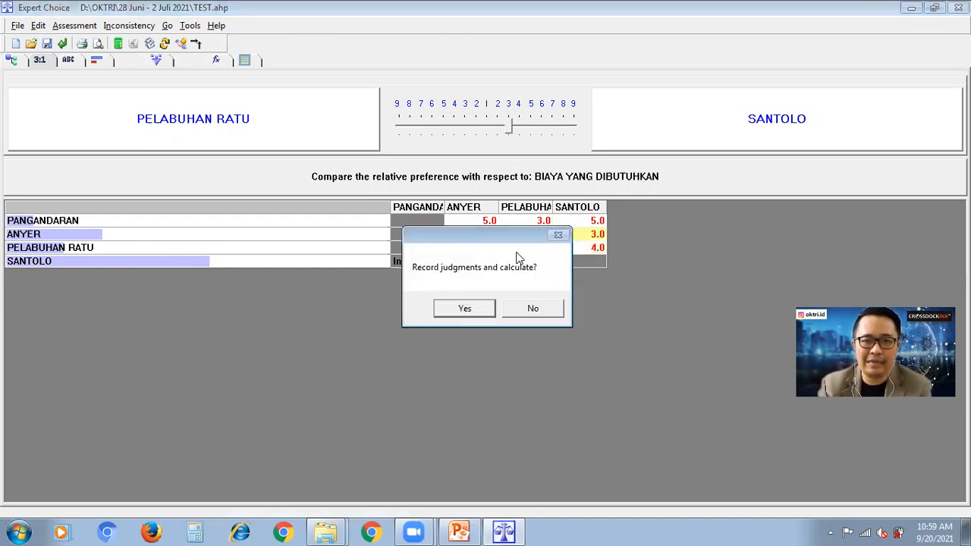
Step: Decline the immediate calculation, return to the model view and record the BIAYA YANG DIBUTUHKAN judgments
click(535, 309)
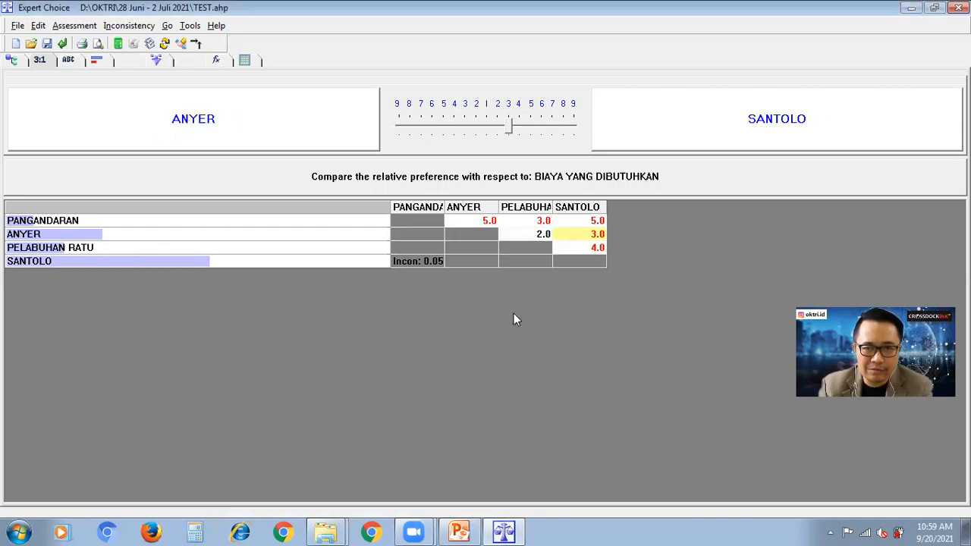
click(12, 63)
click(441, 308)
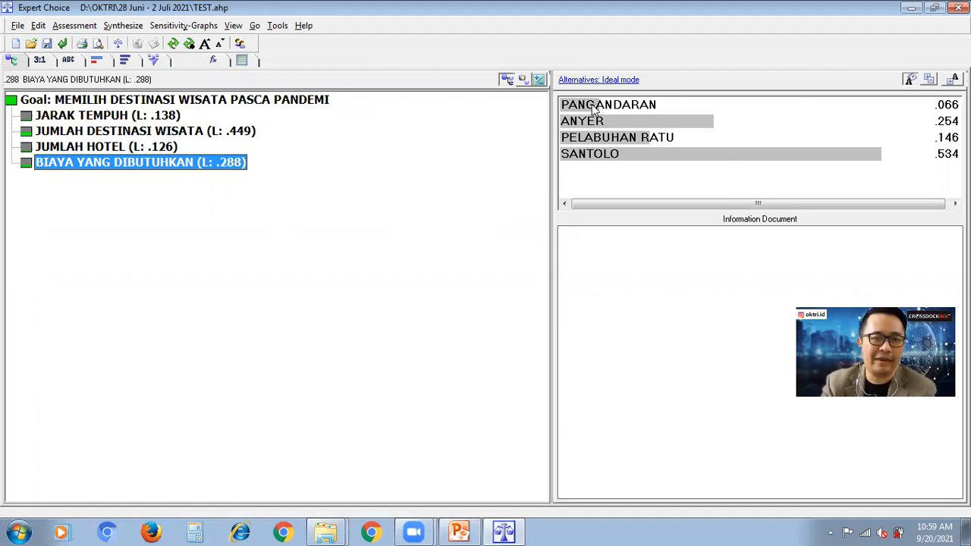
Step: Compare the alternatives' priorities under JARAK TEMPUH, JUMLAH DESTINASI WISATA, JUMLAH HOTEL and BIAYA YANG DIBUTUHKAN
click(130, 147)
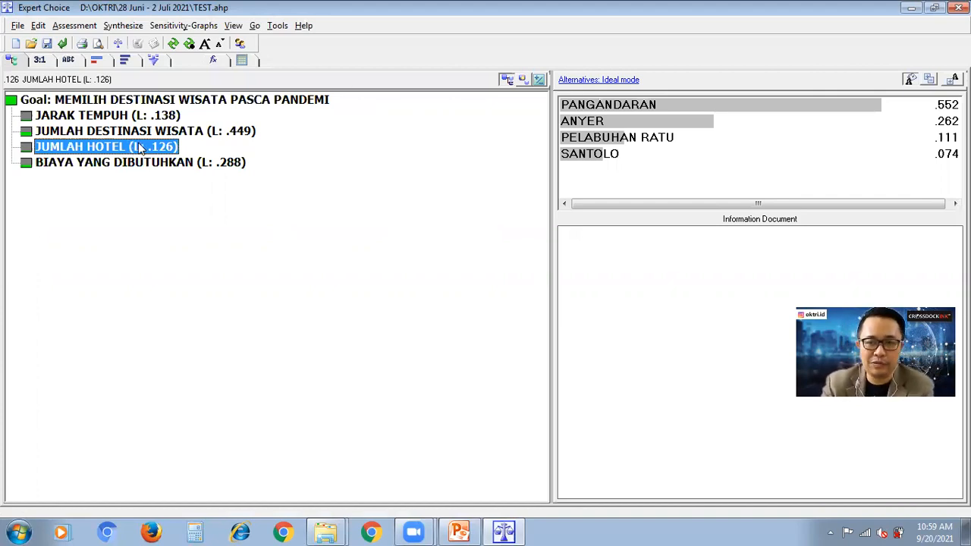
click(166, 135)
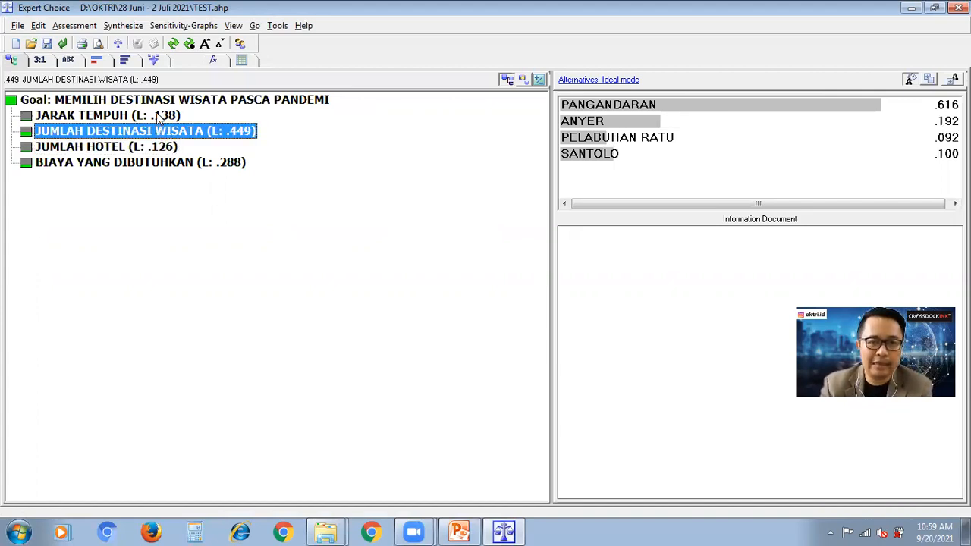
click(156, 113)
click(158, 164)
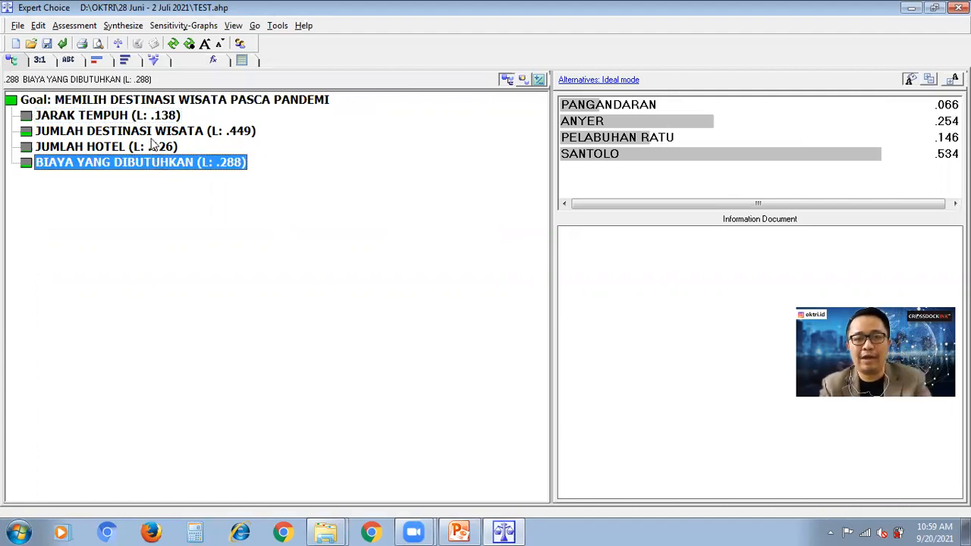
click(151, 117)
click(170, 132)
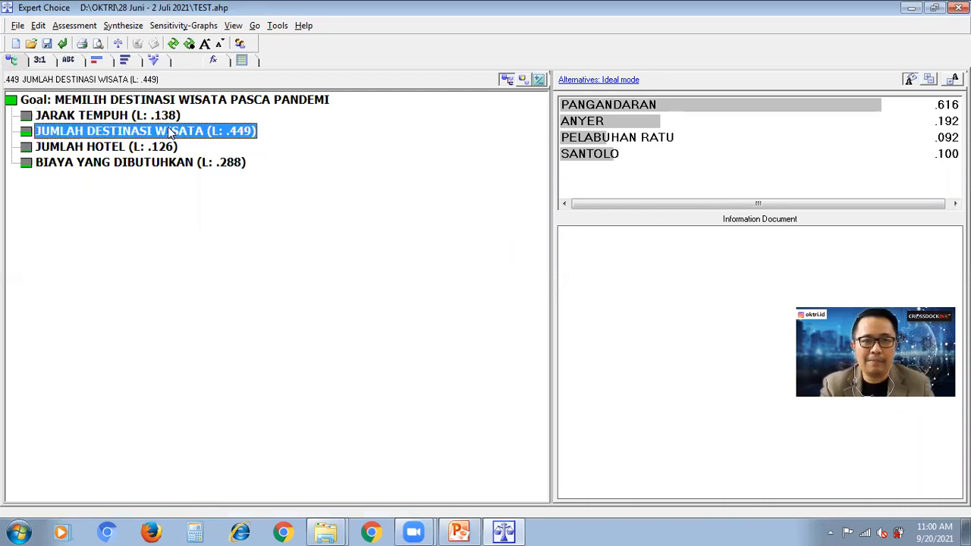
click(145, 149)
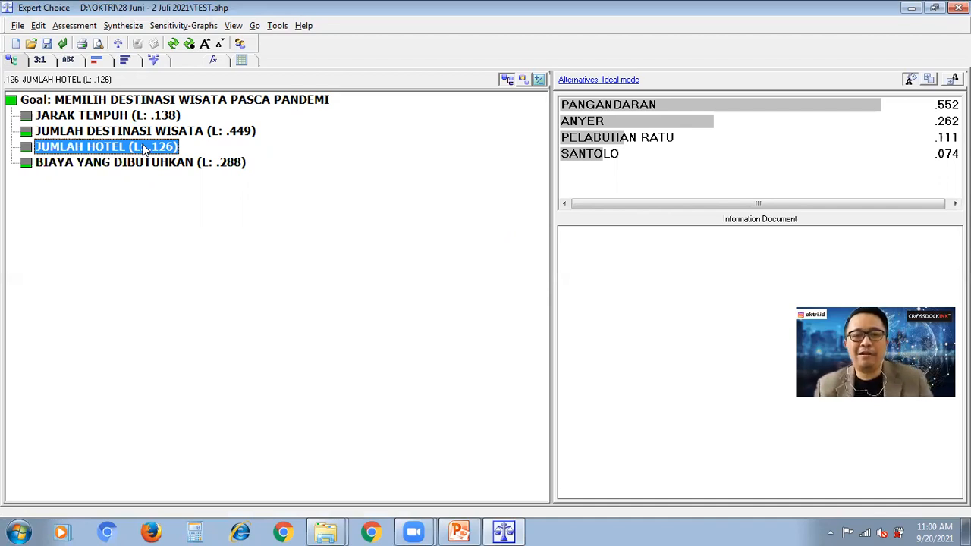
Step: Synthesize the alternatives with respect to the goal MEMILIH DESTINASI WISATA PASCA PANDEMI and sort the results by priority
click(179, 107)
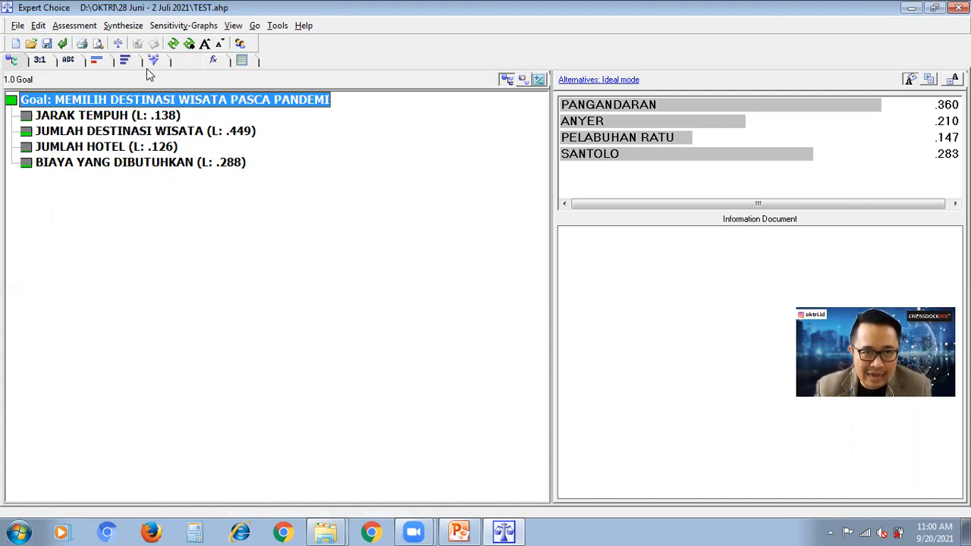
click(130, 26)
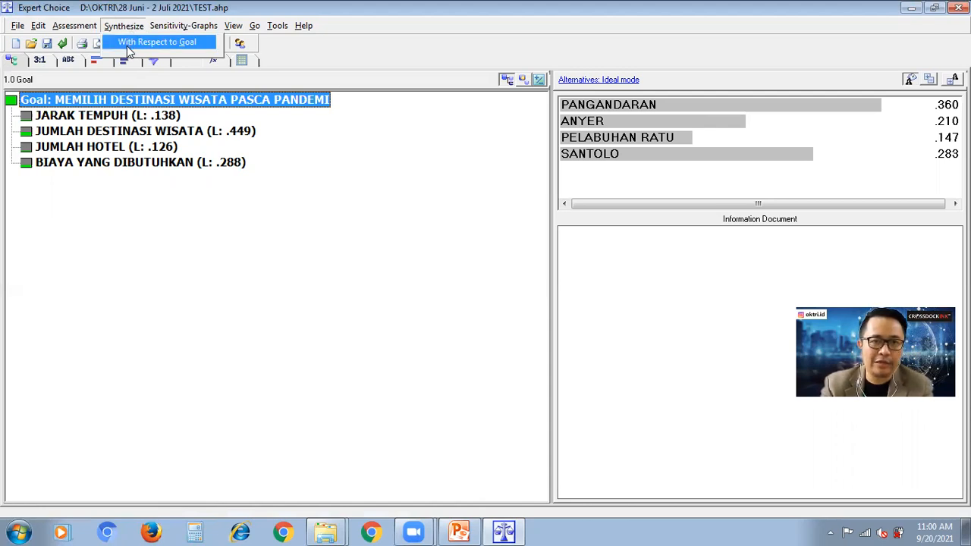
click(129, 43)
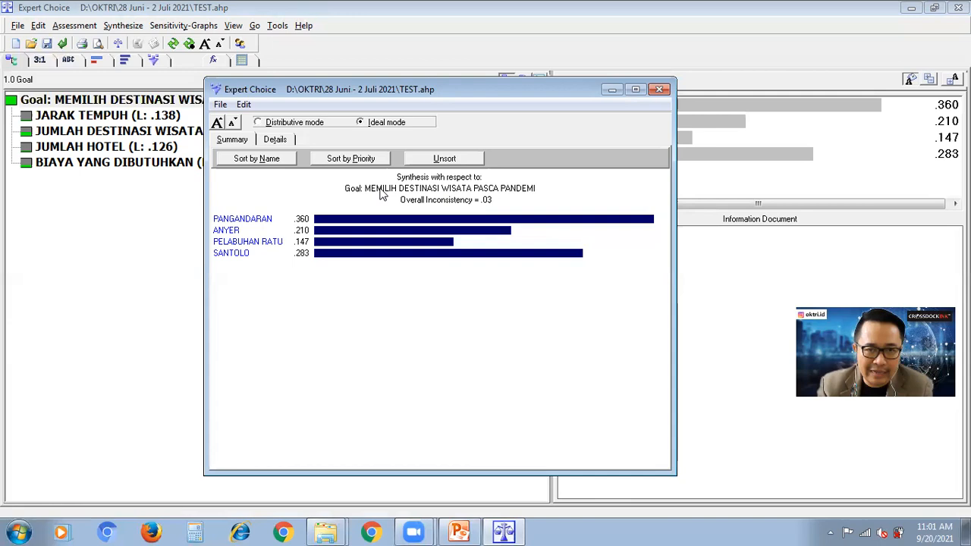
click(353, 160)
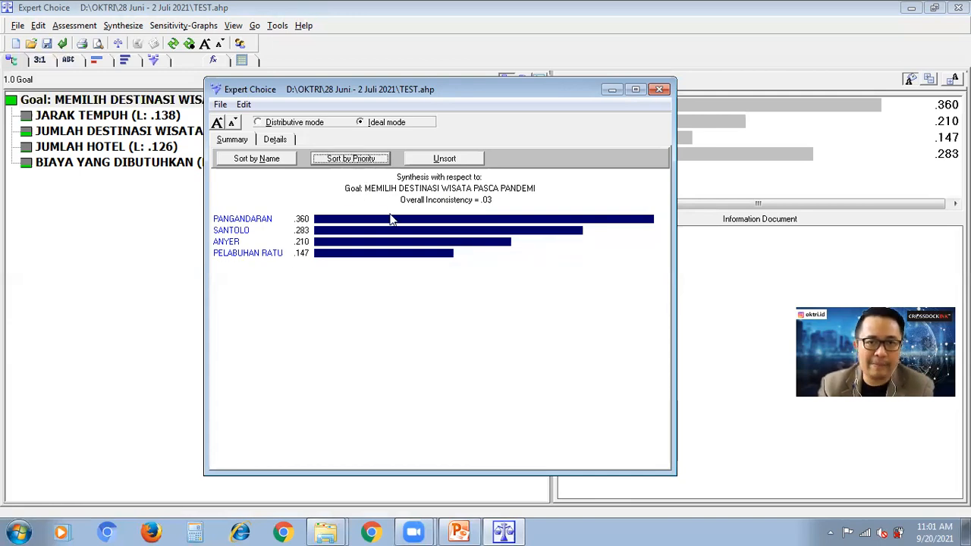